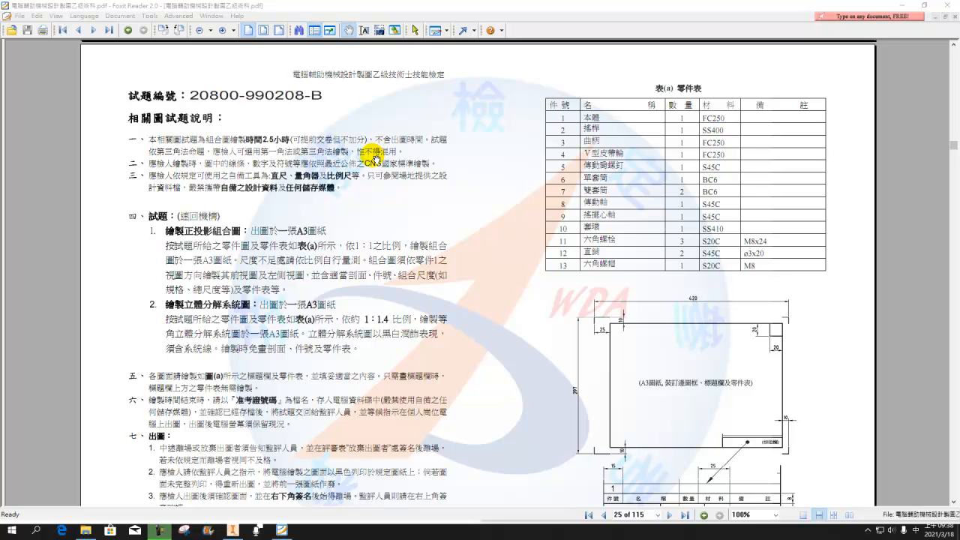
pyautogui.scroll(-2, 300, 192)
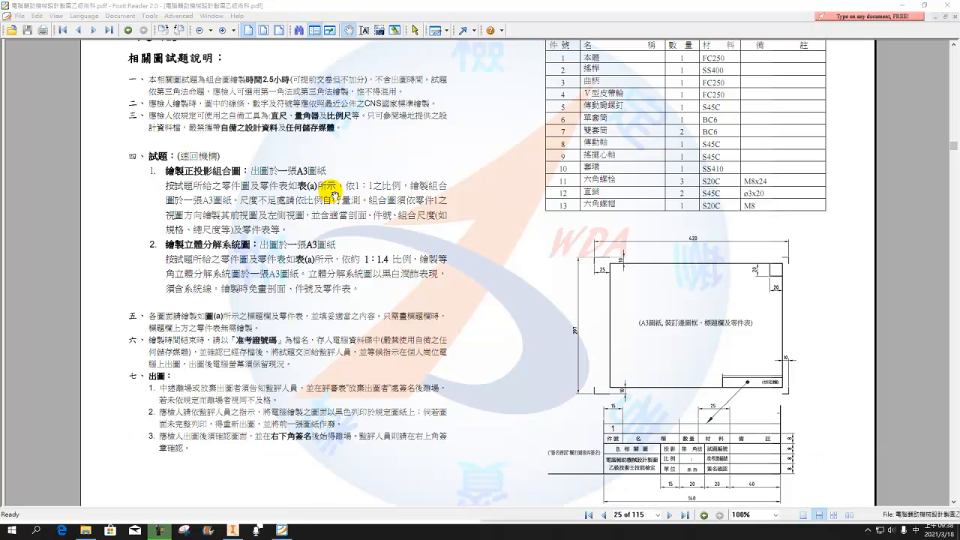
pyautogui.scroll(2, 248, 169)
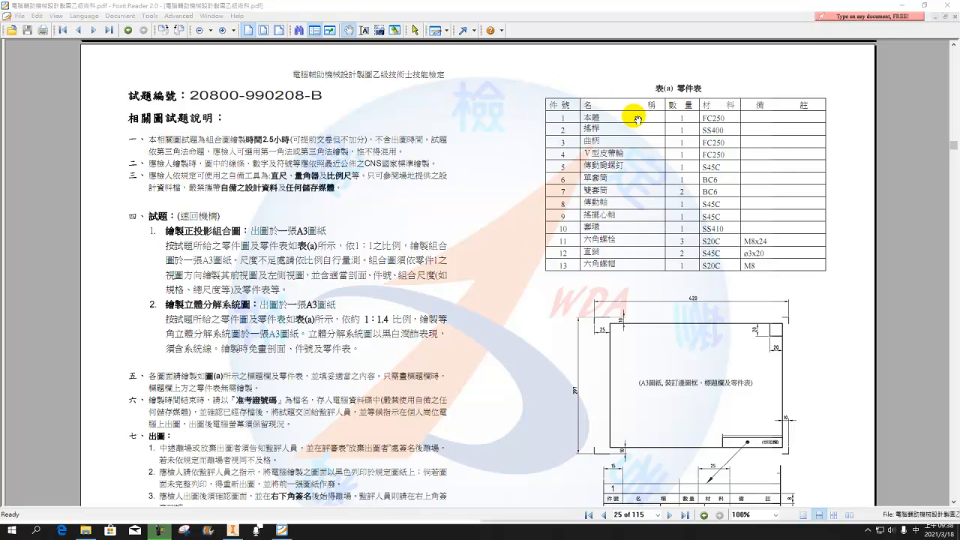
pyautogui.click(234, 530)
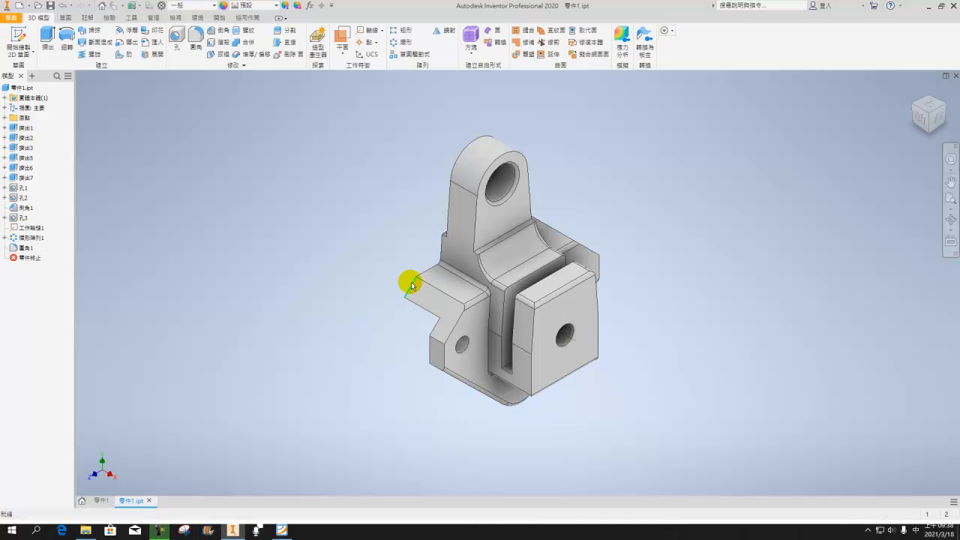
pyautogui.click(942, 120)
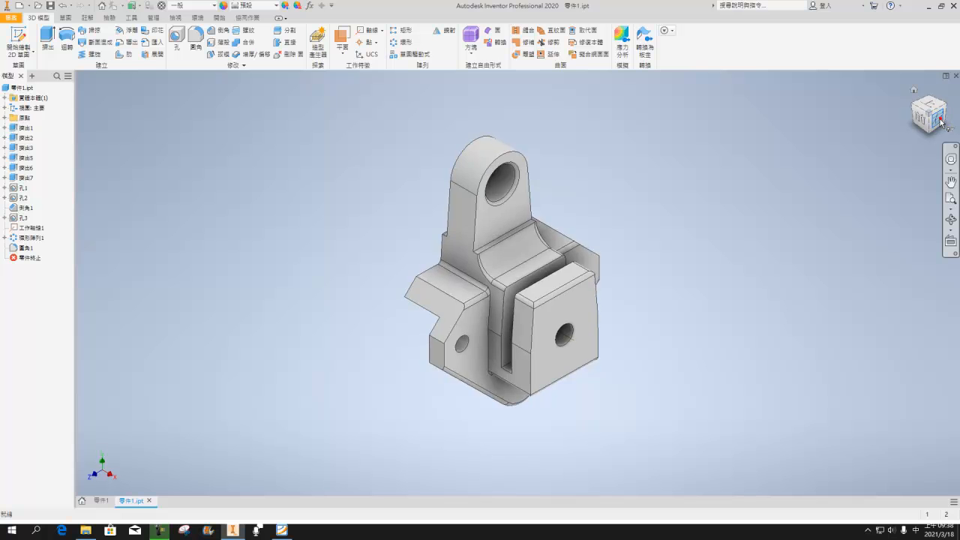
pyautogui.click(930, 98)
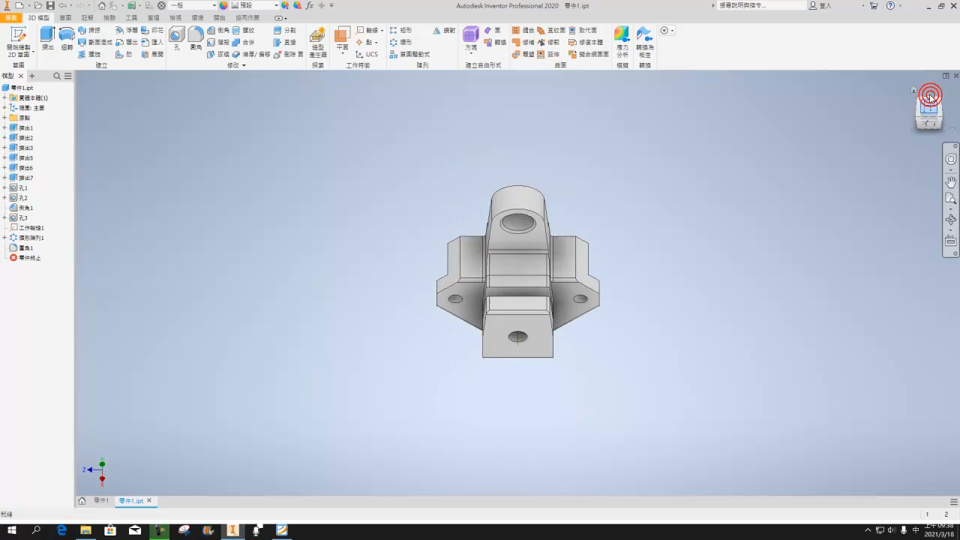
pyautogui.click(914, 90)
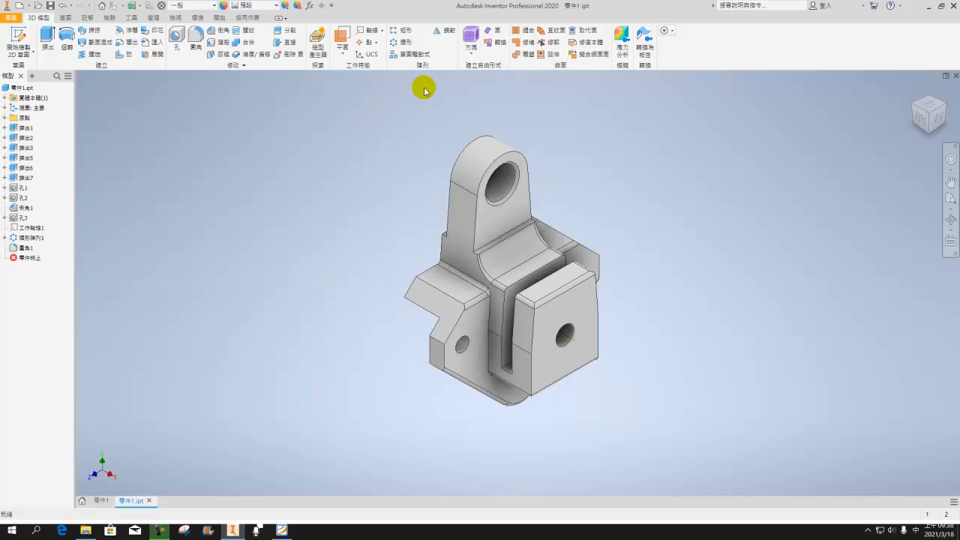
# Switch back to the exam PDF in Foxit Reader and go to page 87 with the drawing of part 1
pyautogui.click(282, 531)
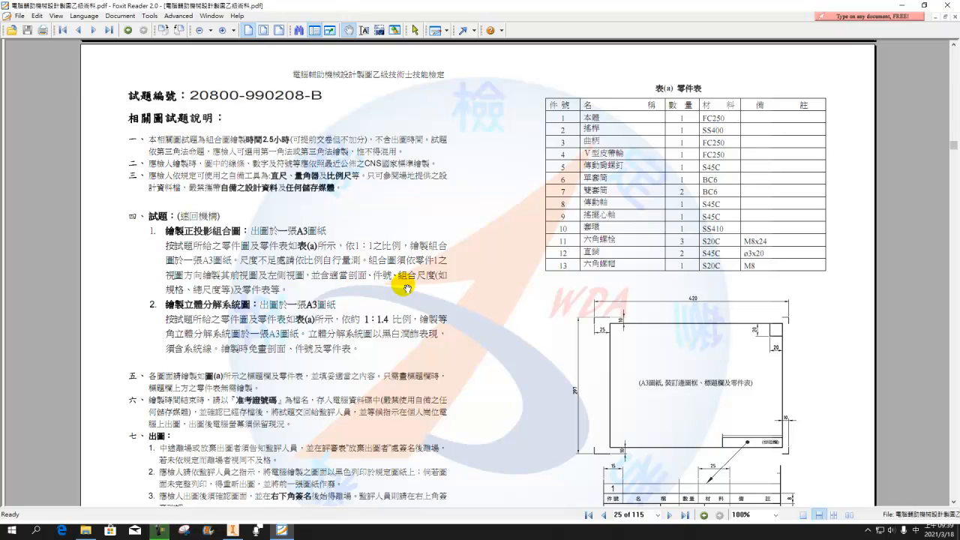
pyautogui.scroll(-3, 406, 289)
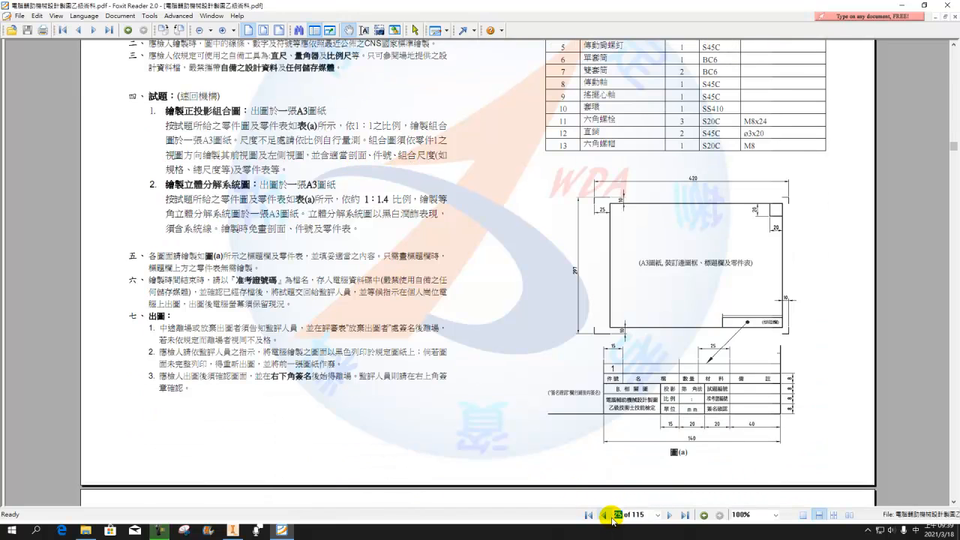
pyautogui.click(606, 516)
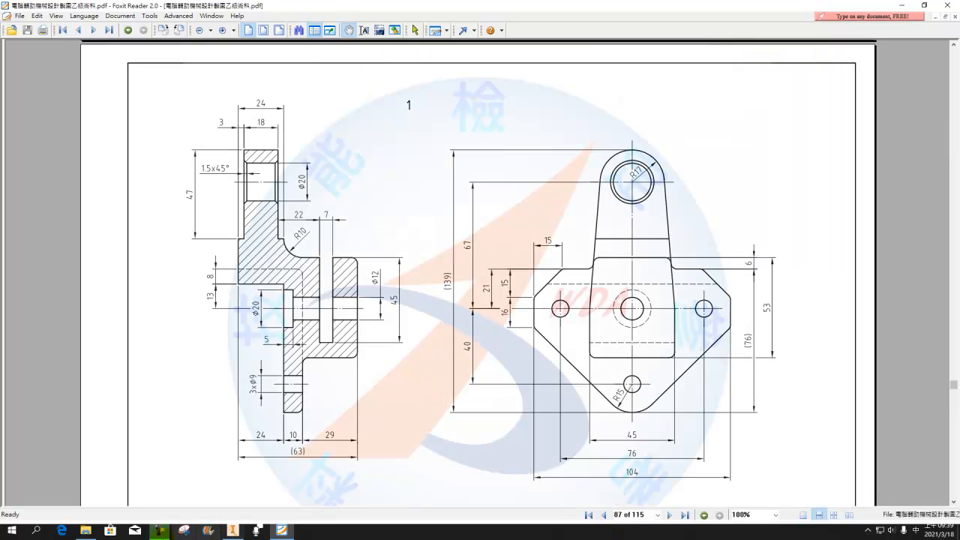
# Switch to File Explorer and open the 【2D乙】208_B folder inside 【2D乙】109下 > 【2D乙】B部分
pyautogui.click(86, 531)
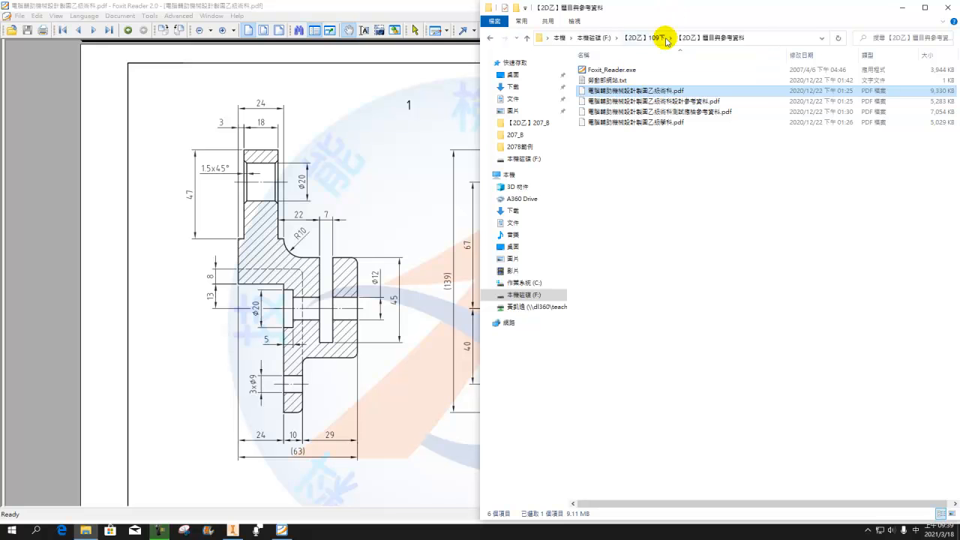
pyautogui.click(647, 37)
pyautogui.click(609, 88)
pyautogui.doubleClick(610, 88)
pyautogui.doubleClick(615, 147)
pyautogui.click(604, 82)
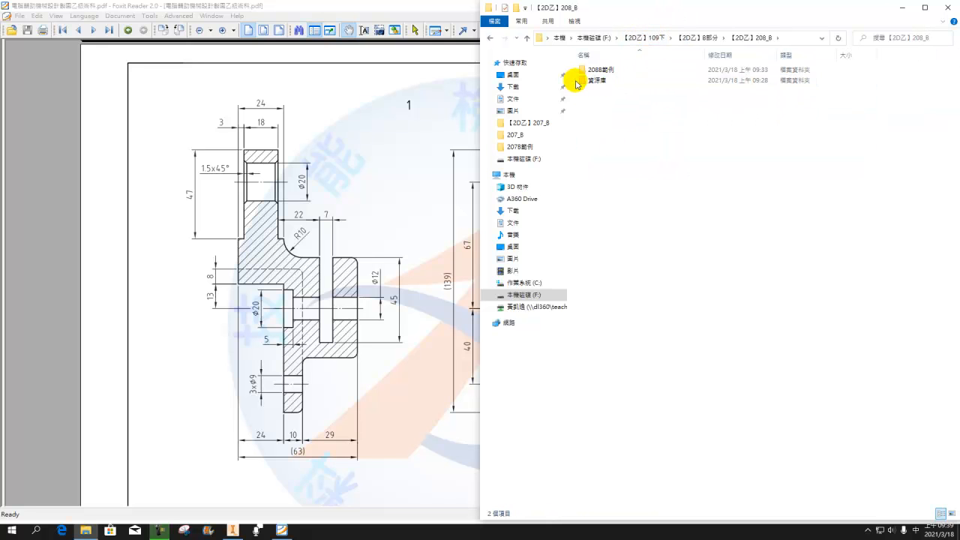
# Return to the exam PDF and examine part 1's dimensions, views, notes and title block on page 87
pyautogui.click(43, 235)
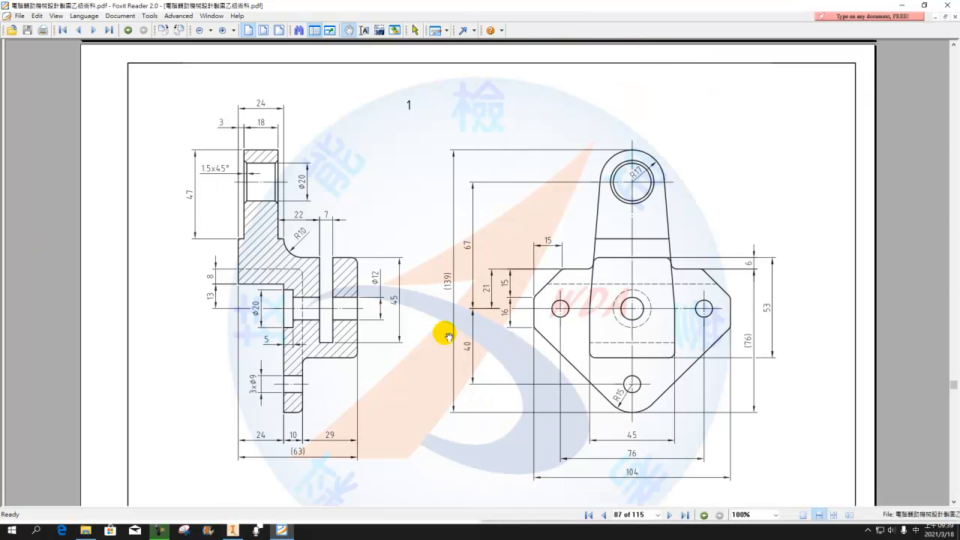
pyautogui.scroll(-2, 499, 275)
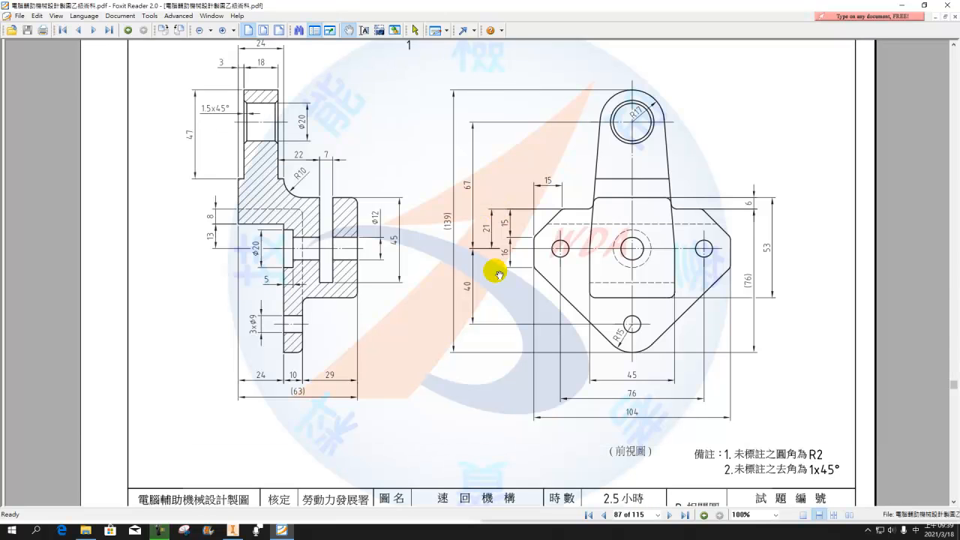
pyautogui.scroll(2, 498, 274)
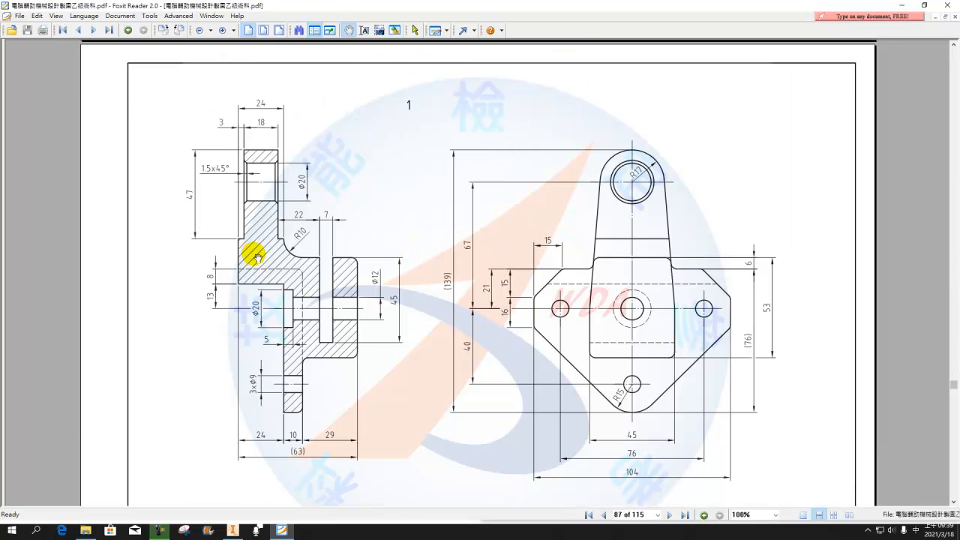
pyautogui.scroll(-4, 469, 330)
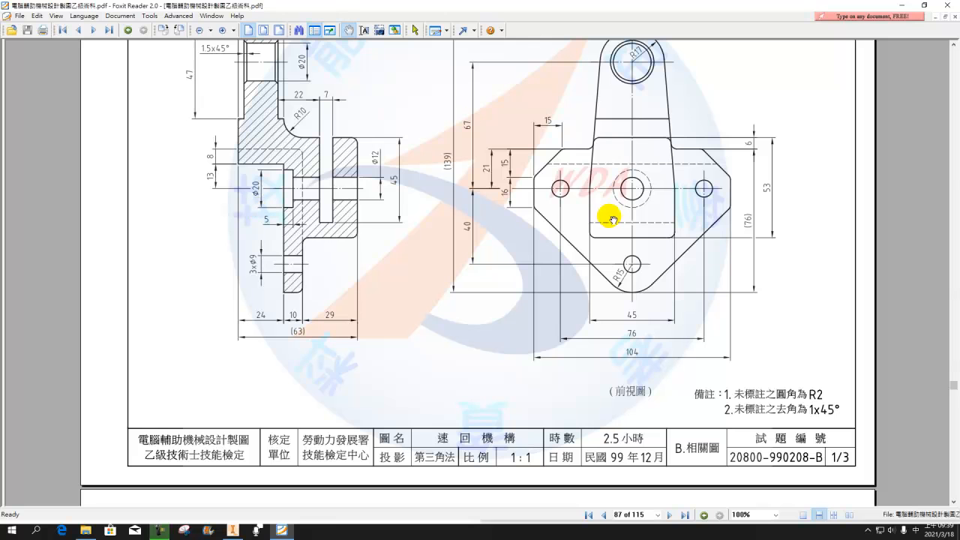
pyautogui.scroll(-2, 613, 232)
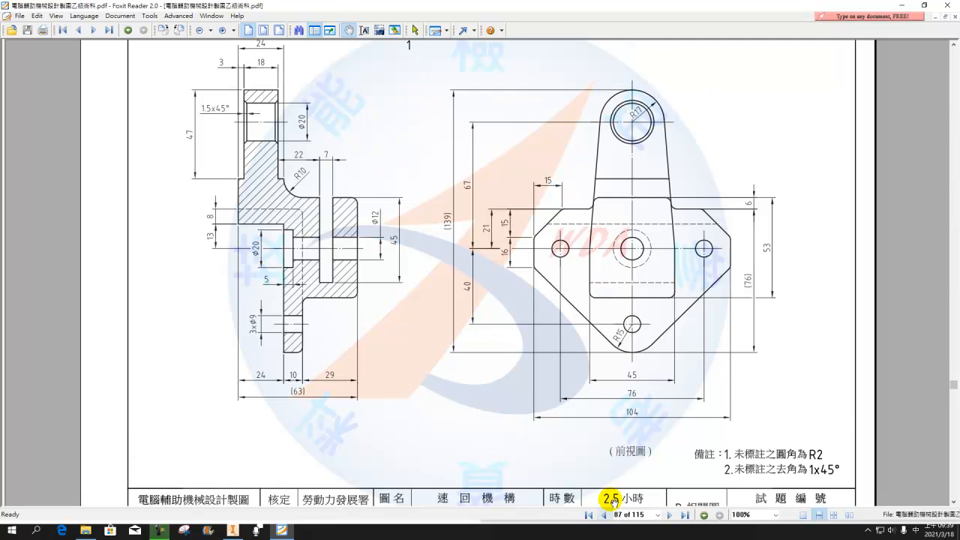
pyautogui.scroll(2, 498, 295)
pyautogui.scroll(-5, 499, 295)
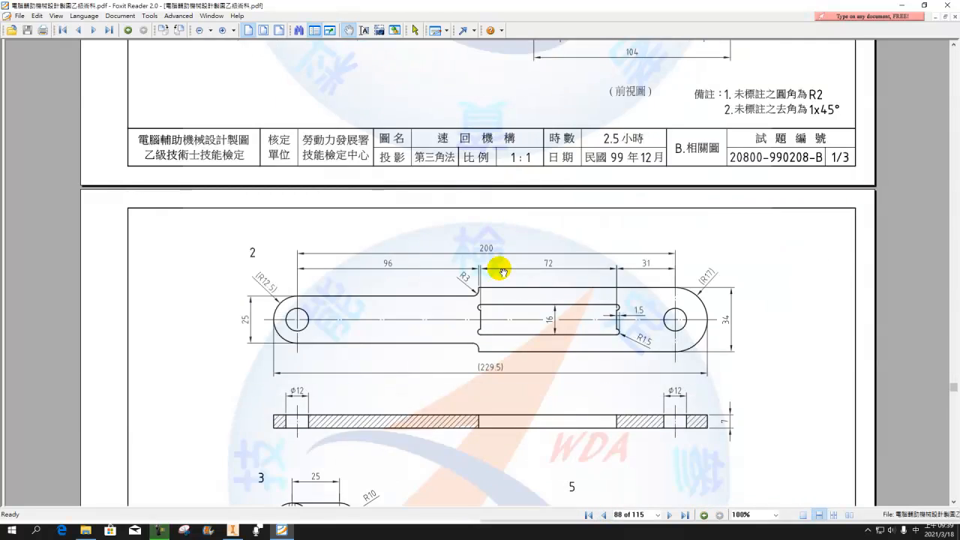
pyautogui.scroll(6, 501, 270)
pyautogui.scroll(2, 501, 272)
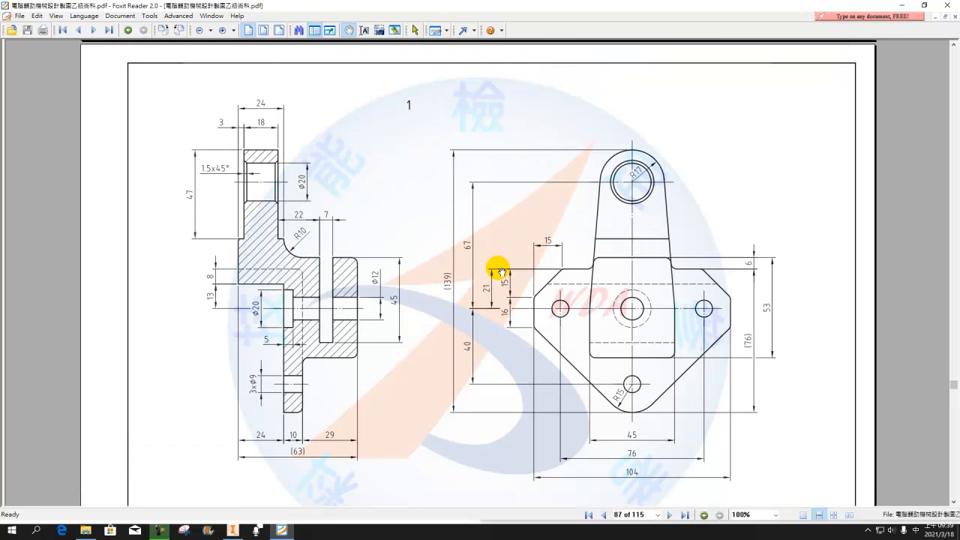
# Switch to Inventor and start a new project from the home page, proceeding to its name and workspace settings
pyautogui.click(233, 531)
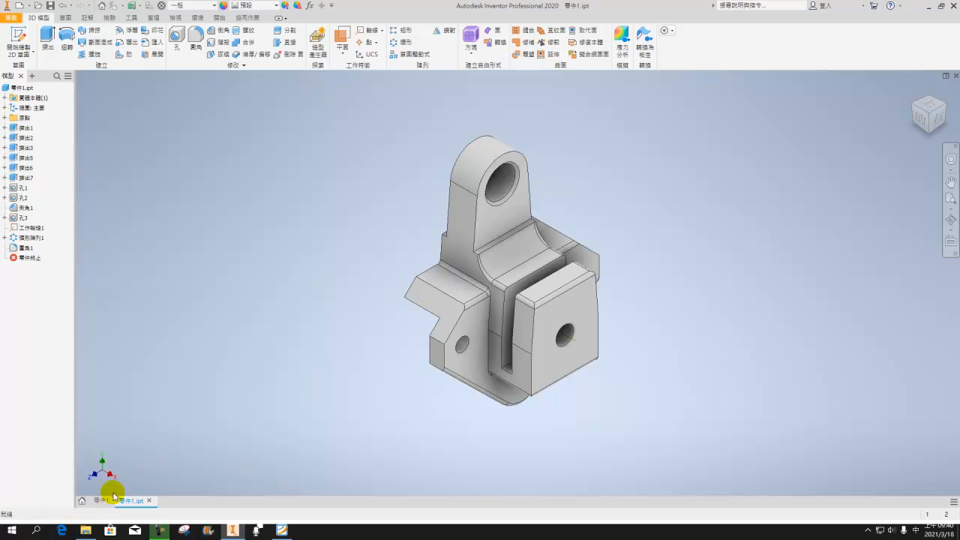
pyautogui.click(84, 501)
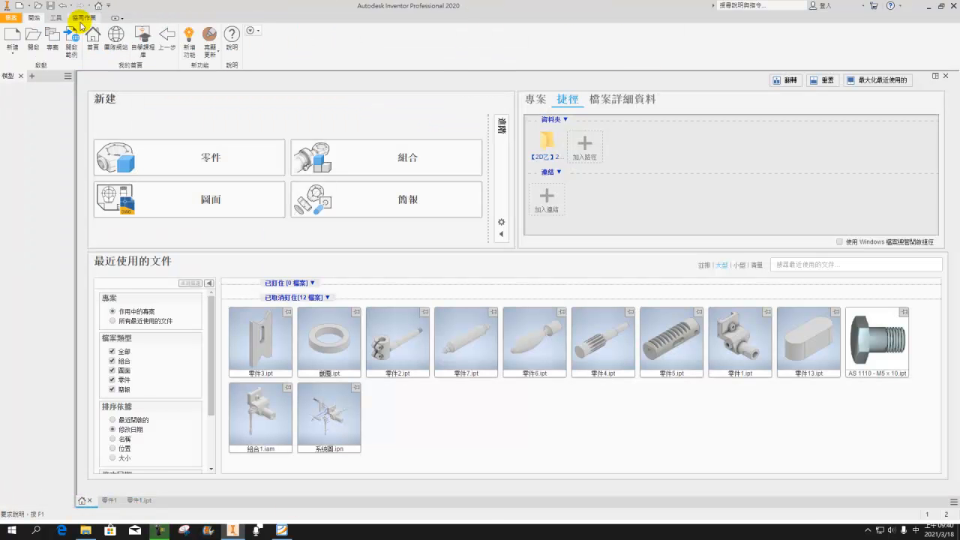
pyautogui.click(52, 34)
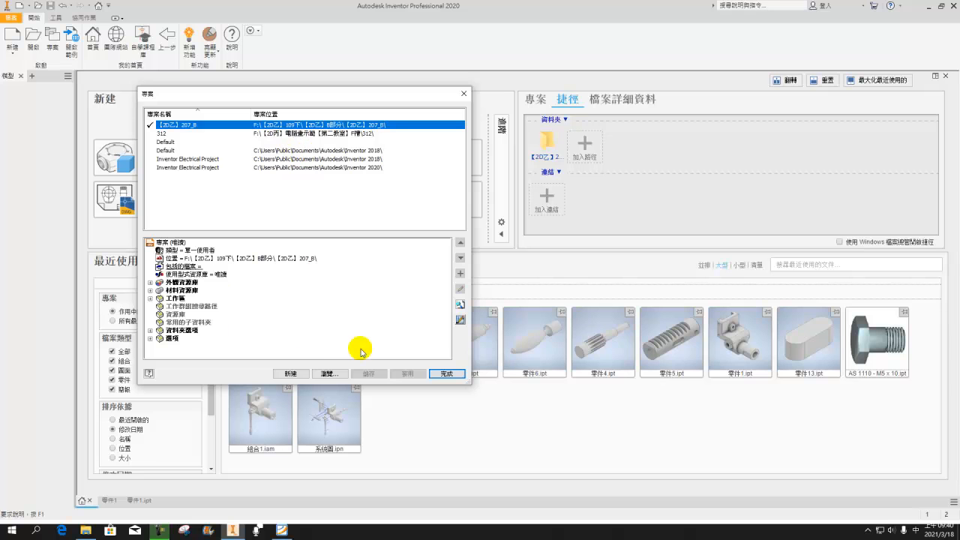
pyautogui.click(297, 372)
pyautogui.click(308, 322)
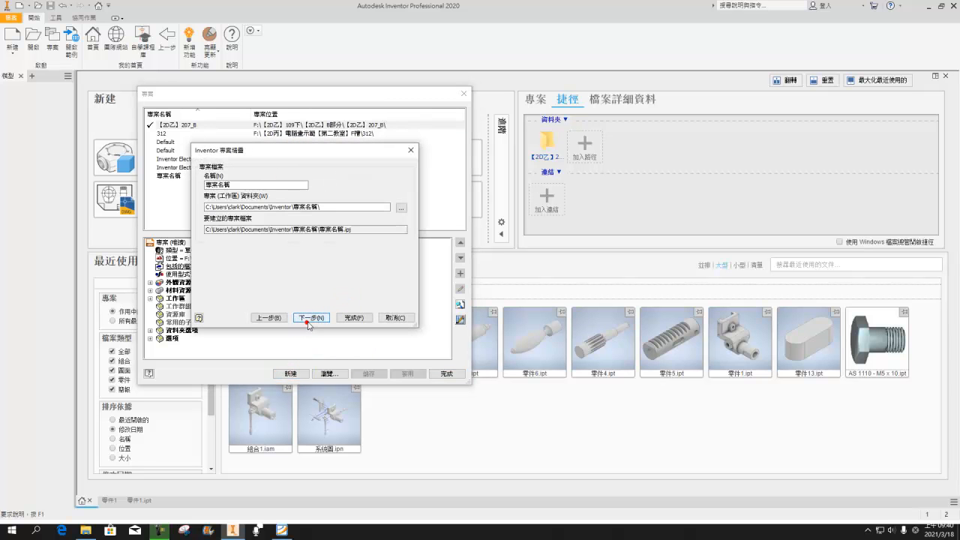
# Switch to File Explorer and copy the name of the 【2D乙】208_B folder within 【2D乙】B部分
pyautogui.click(87, 531)
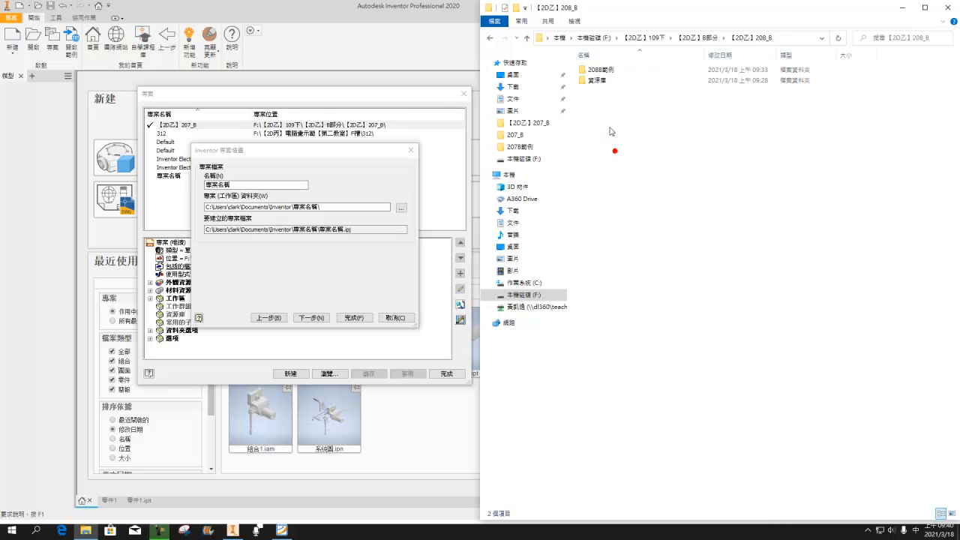
pyautogui.click(750, 38)
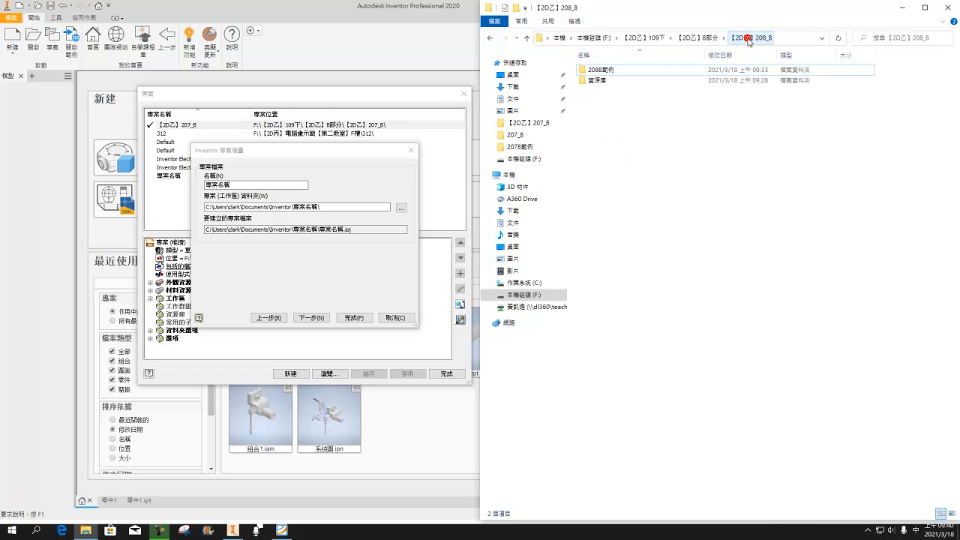
pyautogui.click(690, 38)
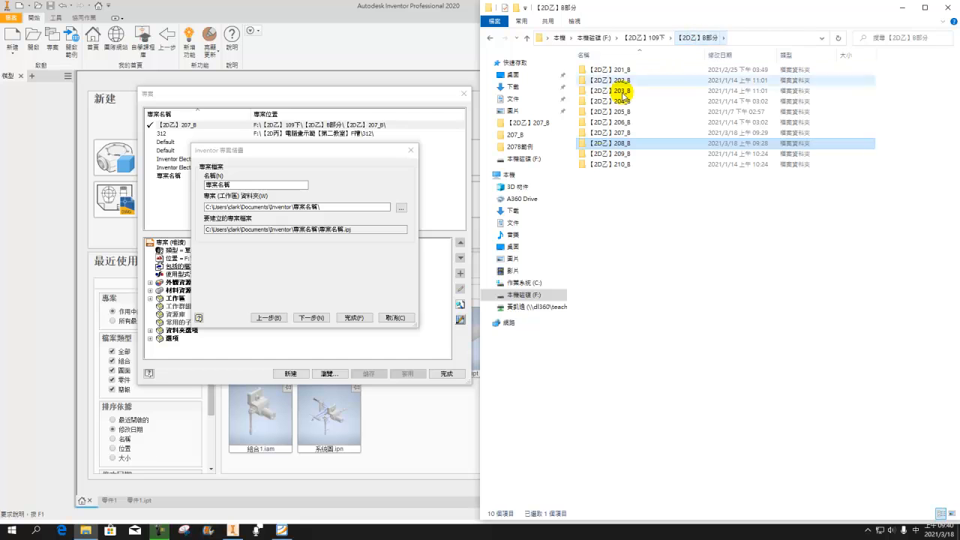
pyautogui.doubleClick(615, 143)
pyautogui.click(488, 38)
pyautogui.rightClick(611, 144)
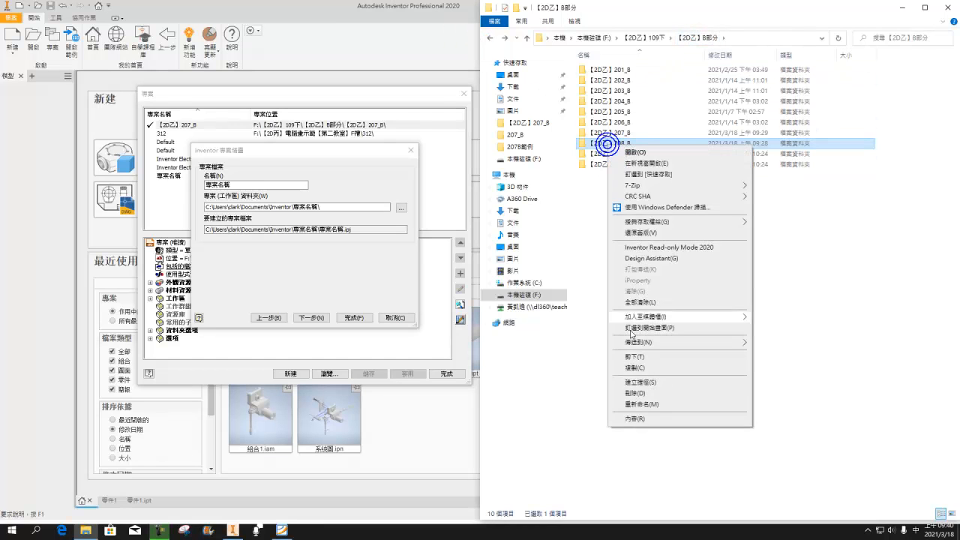
pyautogui.click(642, 405)
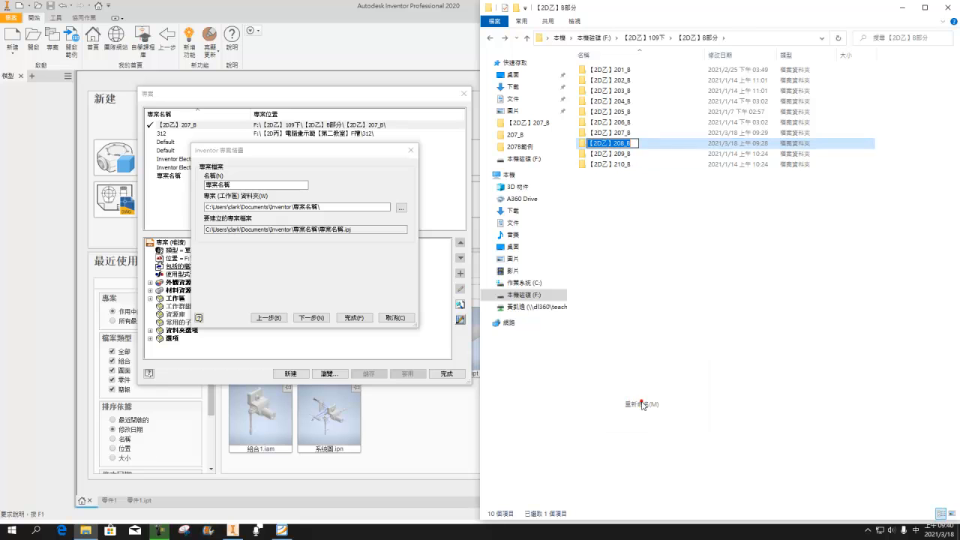
pyautogui.rightClick(621, 144)
pyautogui.click(646, 177)
pyautogui.click(654, 255)
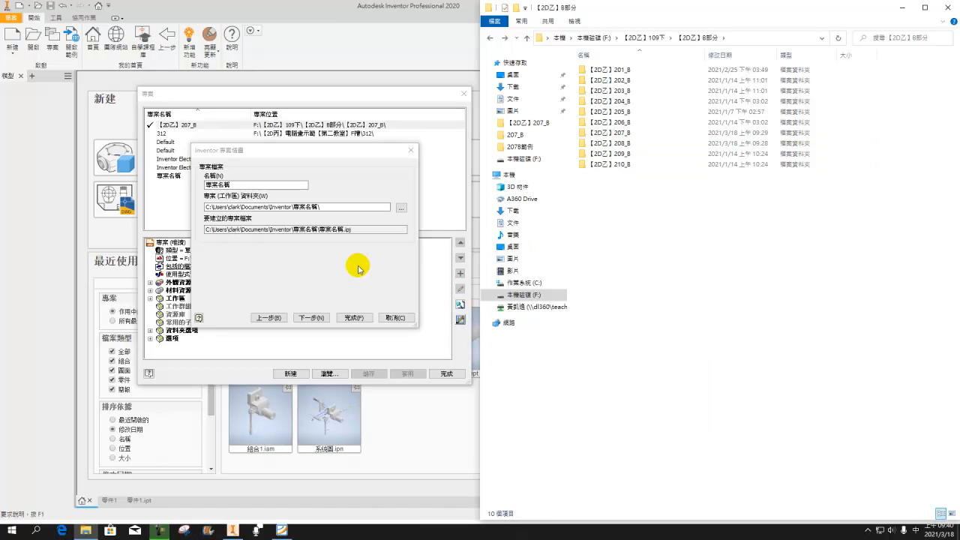
# Back in Inventor, replace the new project's name with the copied 【2D乙】208_B
pyautogui.doubleClick(286, 185)
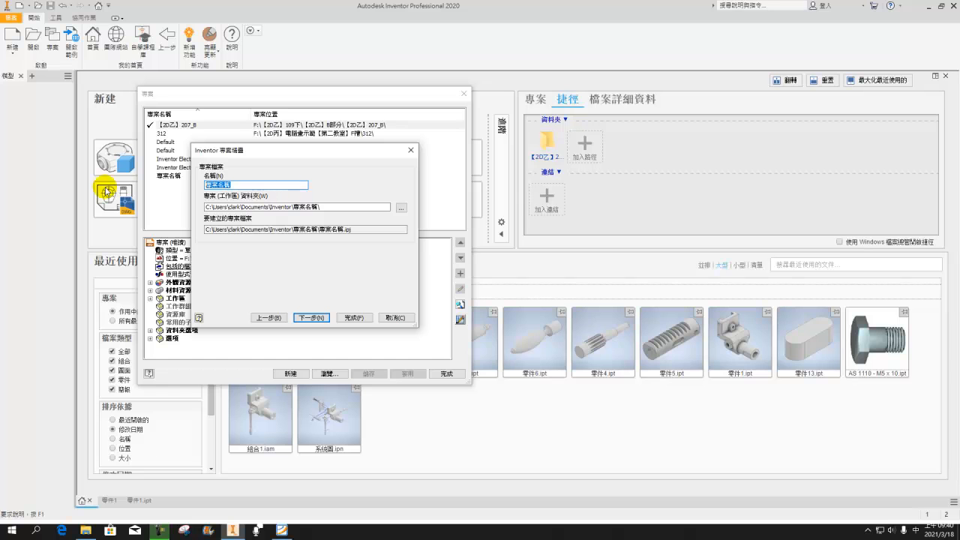
pyautogui.rightClick(261, 186)
pyautogui.click(298, 225)
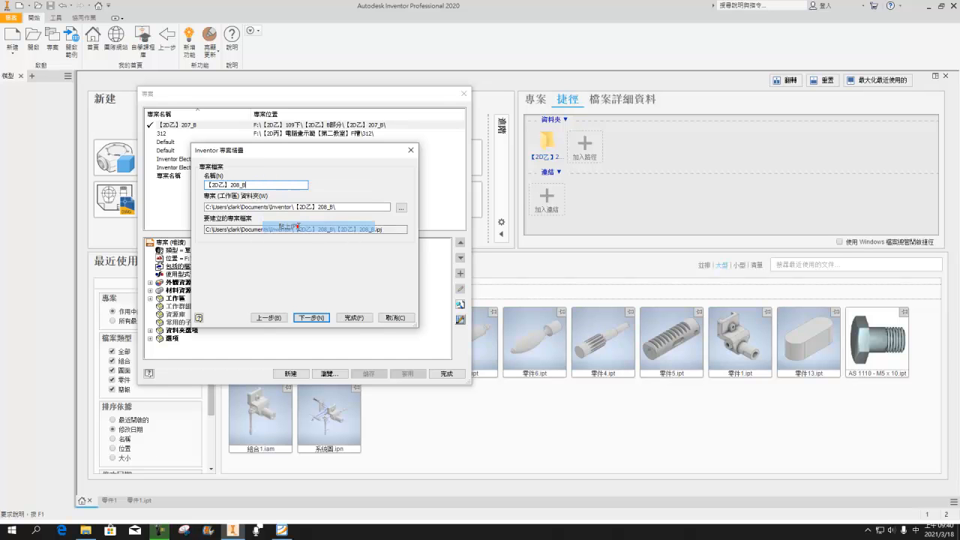
# Set the project's workspace folder to F:\【2D乙】109下\【2D乙】B部分\【2D乙】208_B and finish creating the project
pyautogui.click(401, 207)
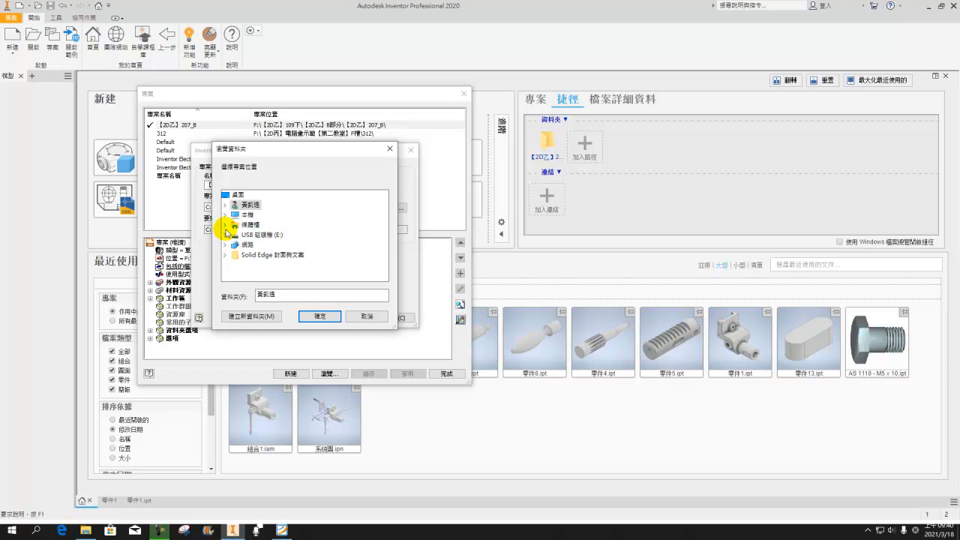
pyautogui.click(226, 226)
pyautogui.scroll(-2, 236, 265)
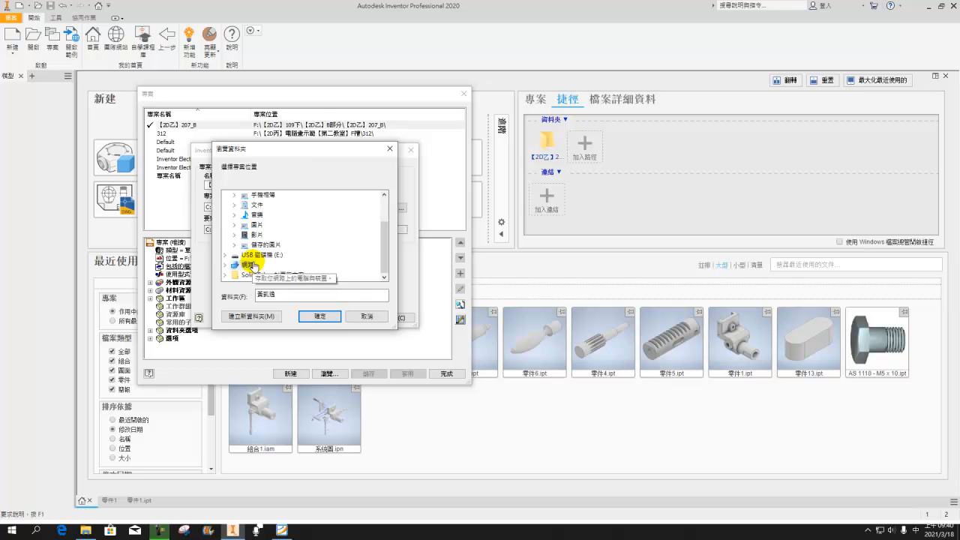
pyautogui.moveTo(384, 244); pyautogui.dragTo(381, 208)
pyautogui.click(225, 215)
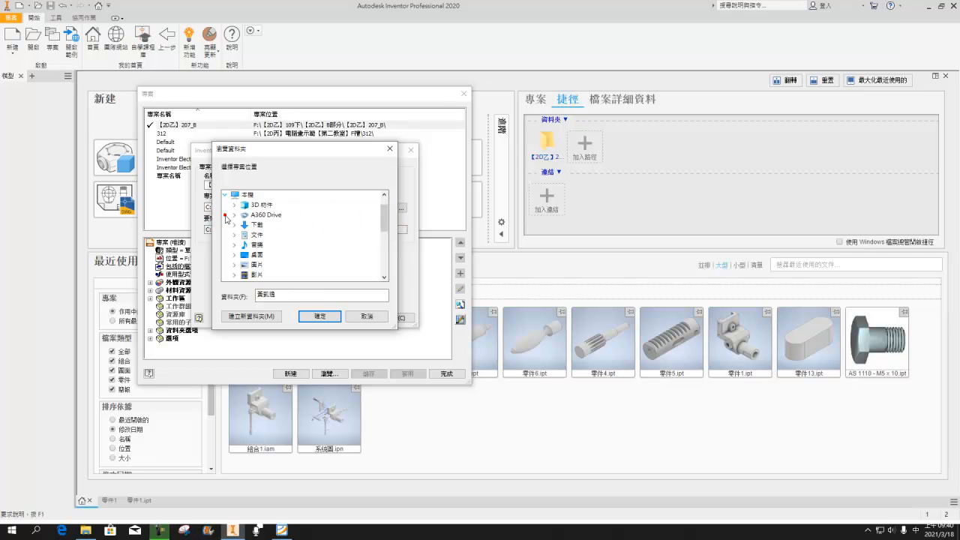
pyautogui.scroll(-3, 232, 225)
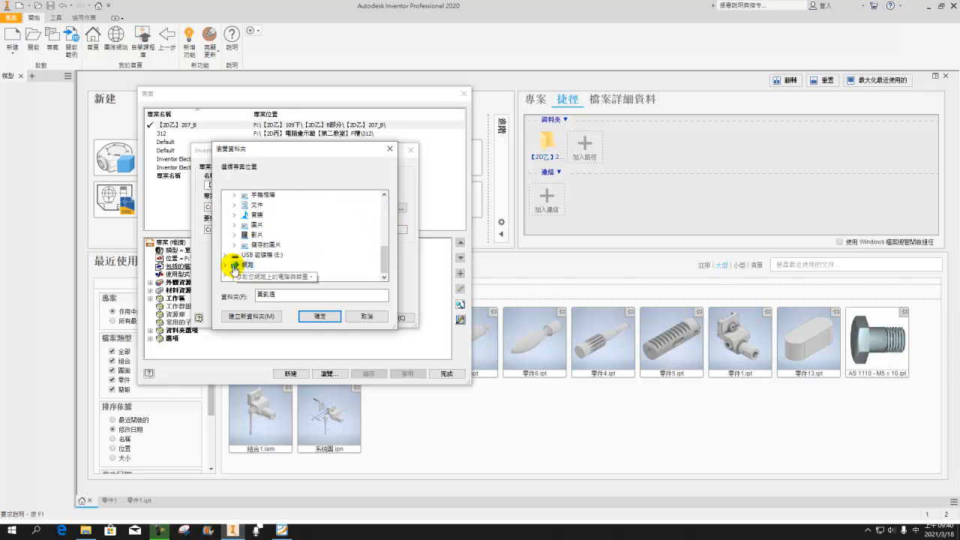
pyautogui.scroll(3, 293, 254)
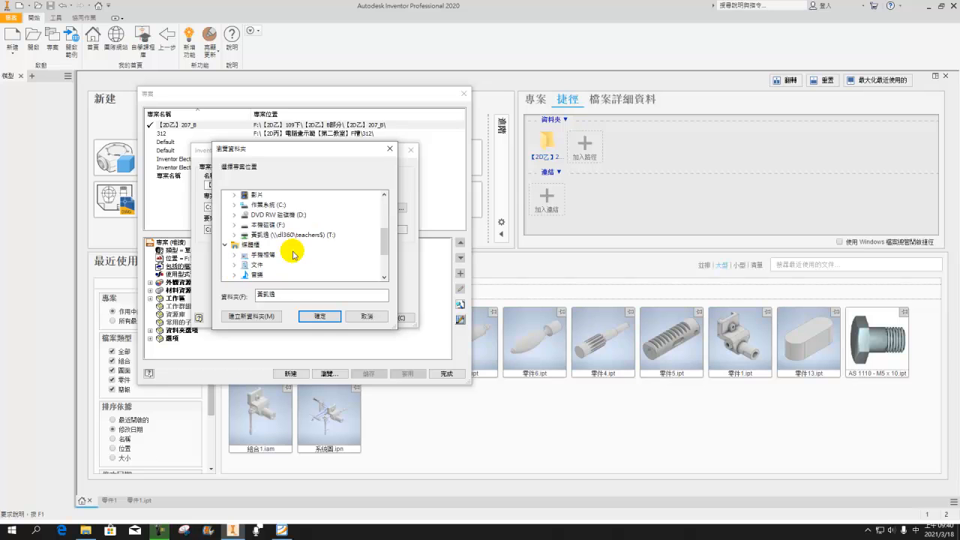
pyautogui.doubleClick(258, 265)
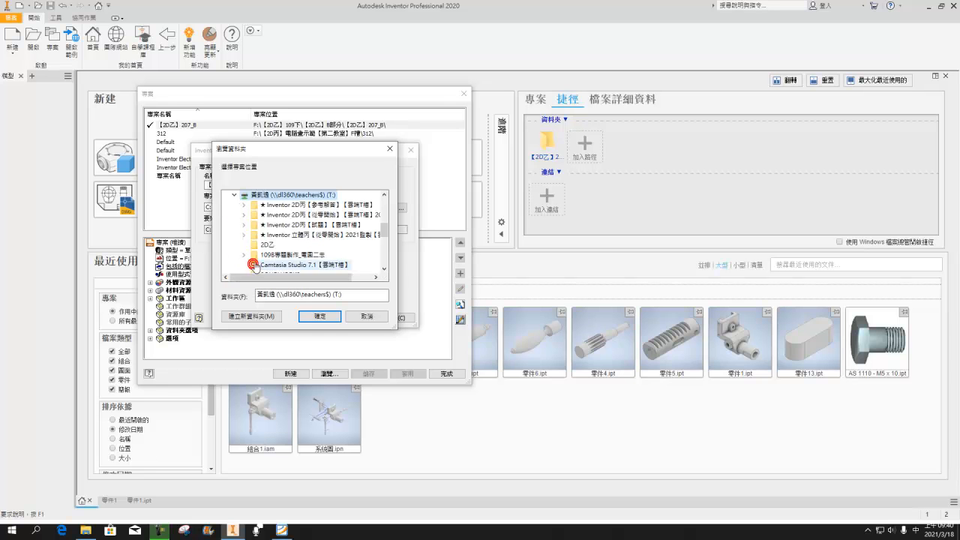
pyautogui.scroll(-1, 368, 251)
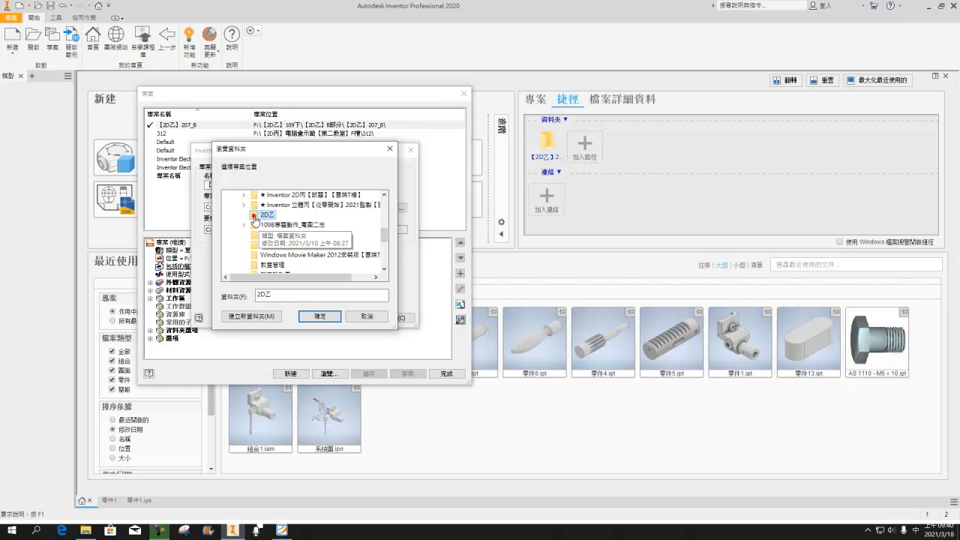
pyautogui.moveTo(385, 235)
pyautogui.mouseDown()
pyautogui.moveTo(386, 257)
pyautogui.moveTo(381, 216)
pyautogui.mouseUp()
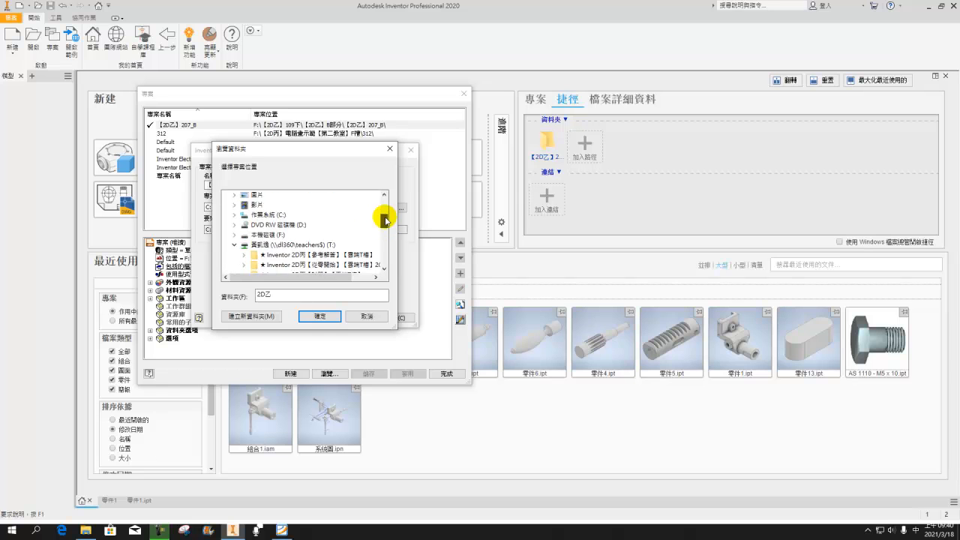
pyautogui.doubleClick(238, 234)
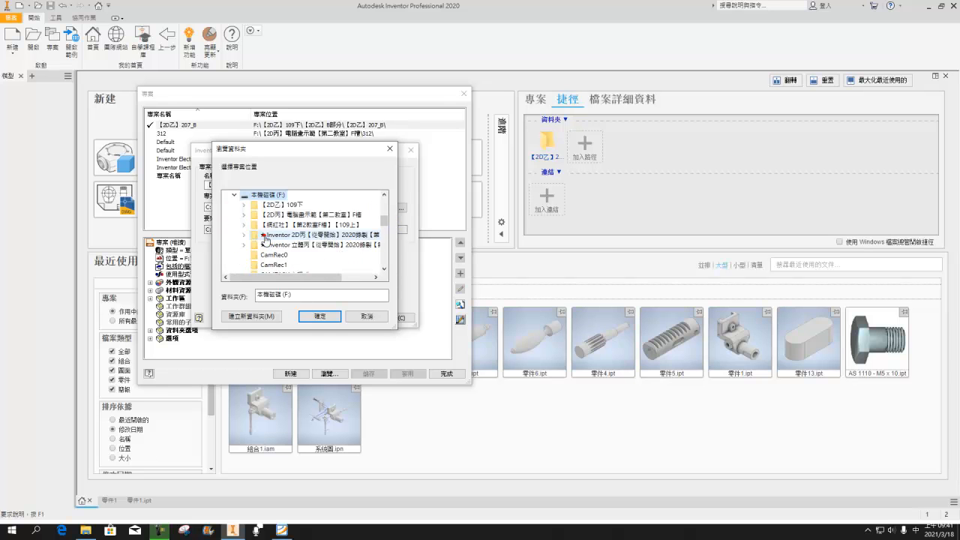
pyautogui.doubleClick(293, 205)
pyautogui.doubleClick(294, 234)
pyautogui.scroll(-1, 313, 259)
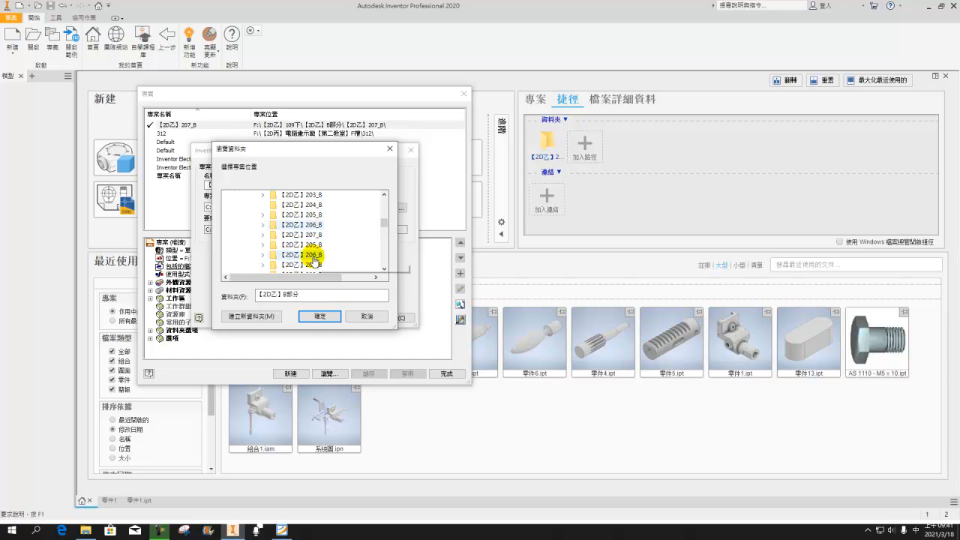
pyautogui.doubleClick(310, 246)
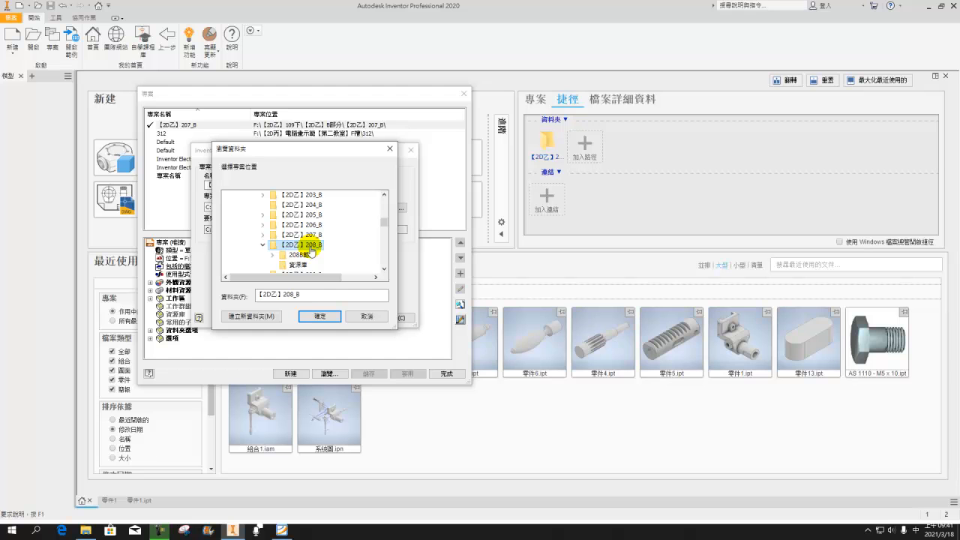
pyautogui.click(322, 316)
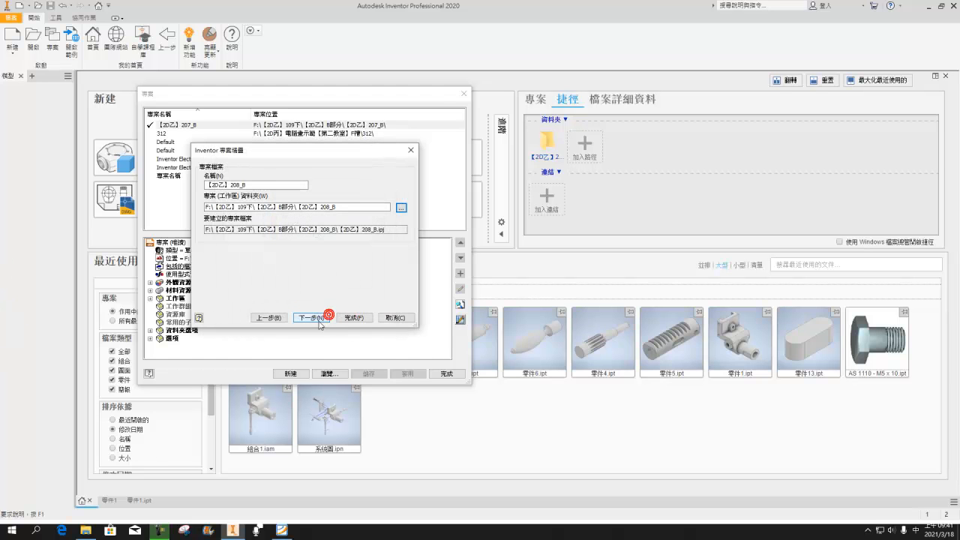
pyautogui.click(368, 318)
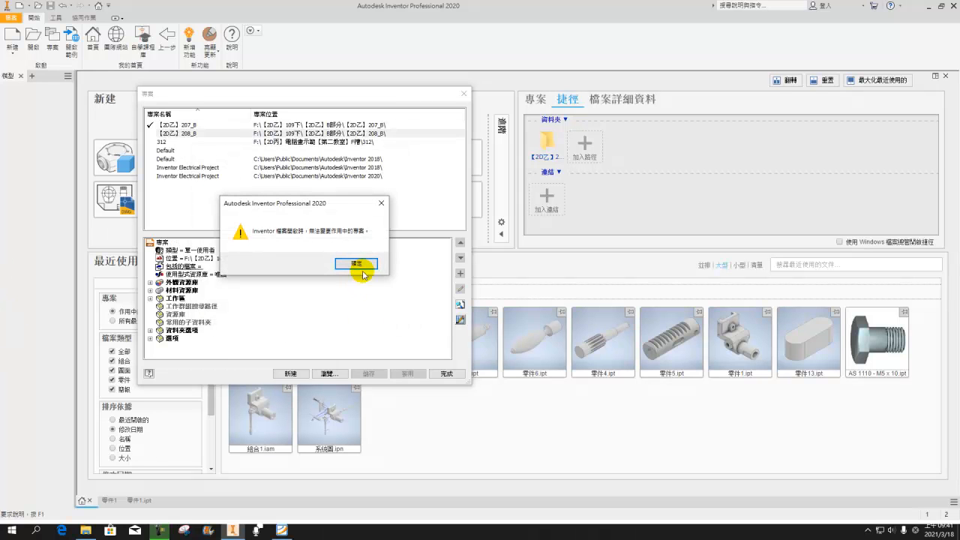
pyautogui.click(363, 264)
# Point the 【2D乙】208_B project's Content Center files folder to the 資源庫 subfolder of 【2D乙】208_B and save the project changes
pyautogui.click(150, 330)
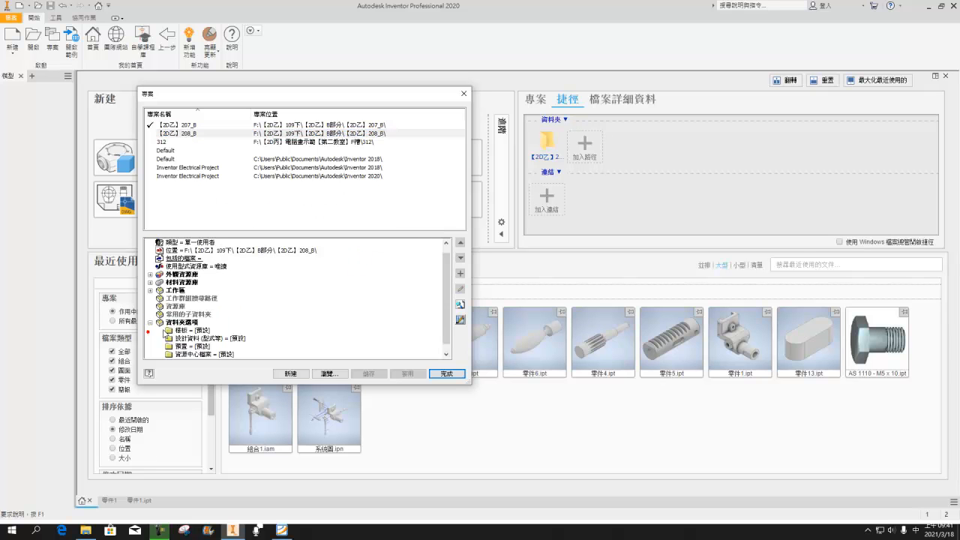
pyautogui.click(206, 346)
pyautogui.rightClick(204, 345)
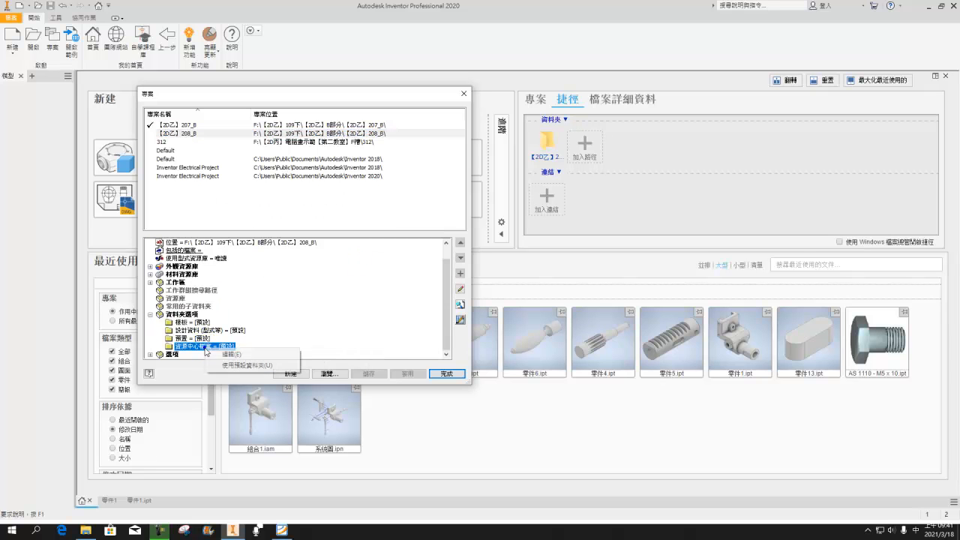
pyautogui.click(263, 353)
pyautogui.click(384, 346)
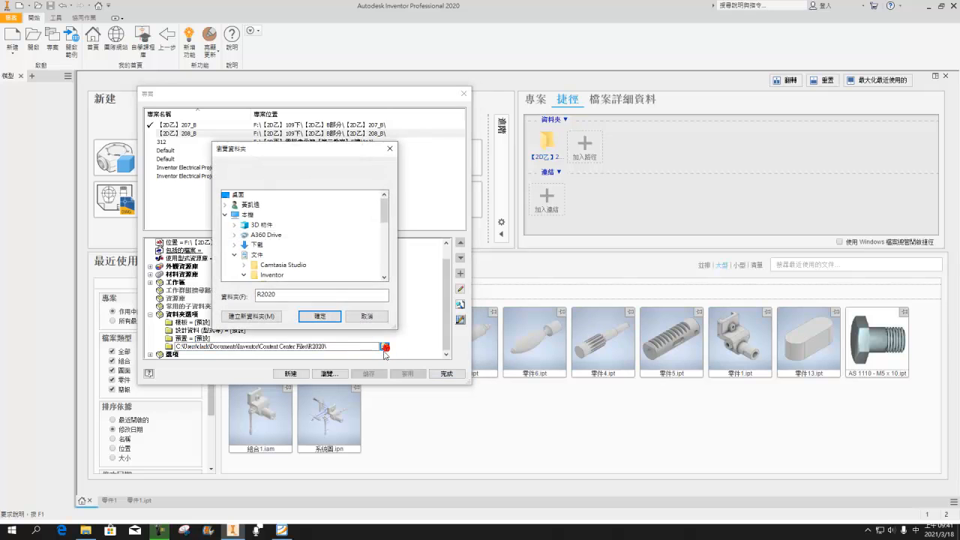
pyautogui.scroll(-5, 290, 254)
pyautogui.scroll(-3, 290, 253)
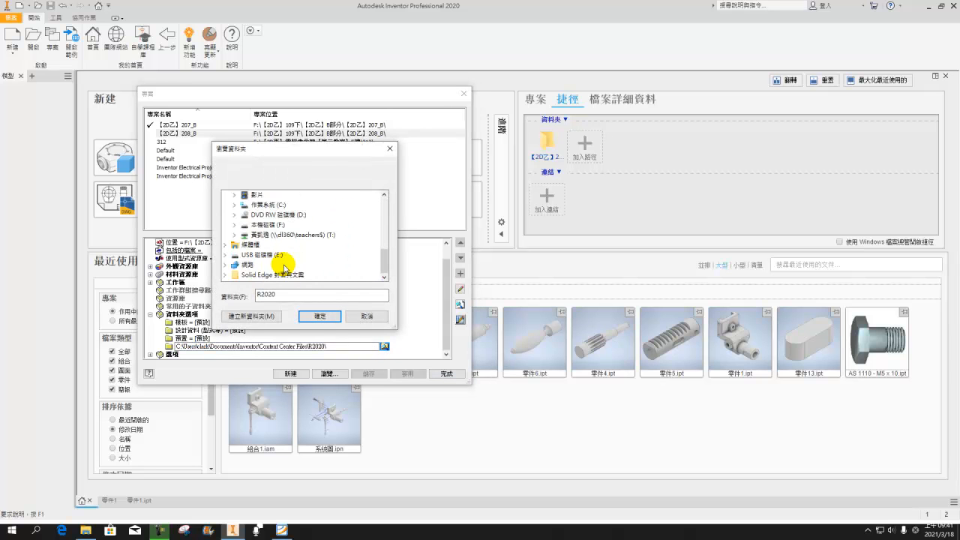
pyautogui.click(298, 218)
pyautogui.click(292, 206)
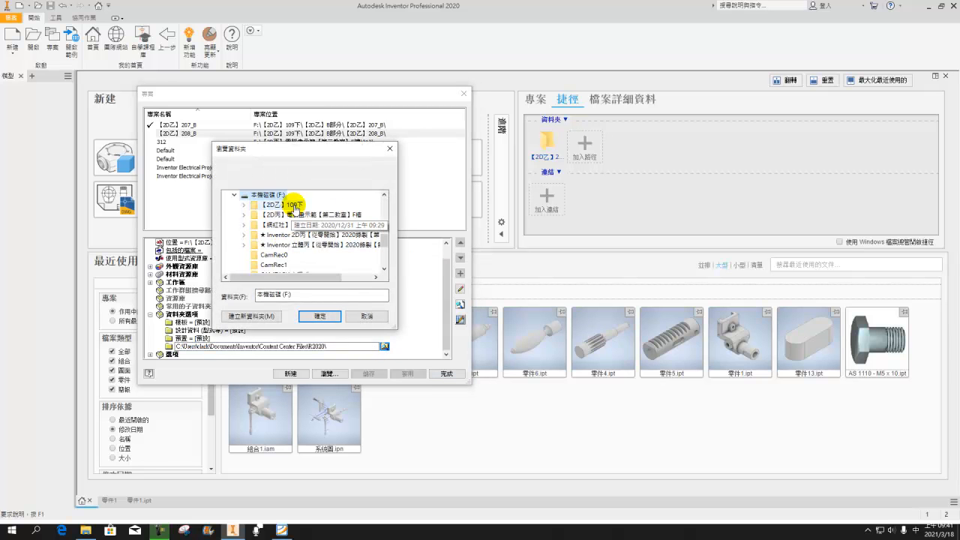
pyautogui.click(314, 235)
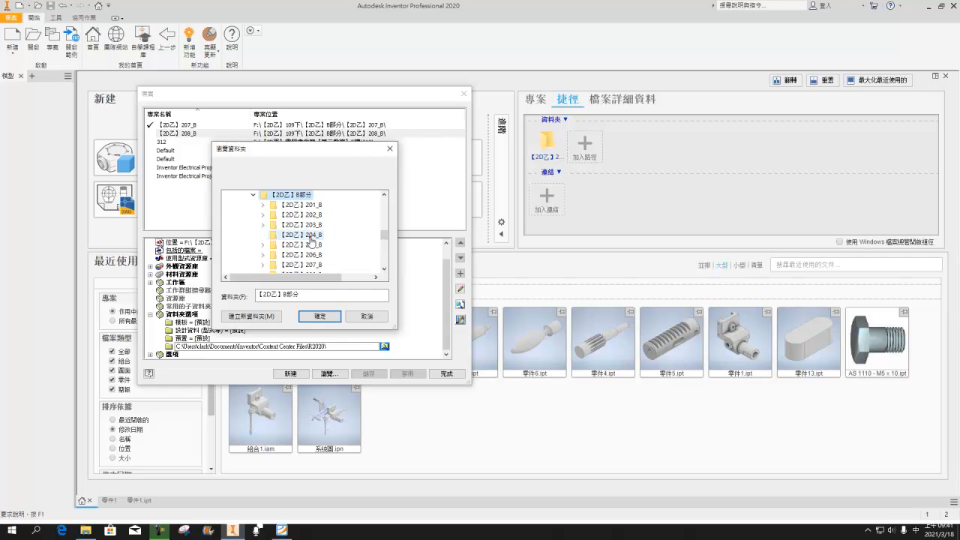
pyautogui.scroll(-1, 330, 247)
pyautogui.click(315, 237)
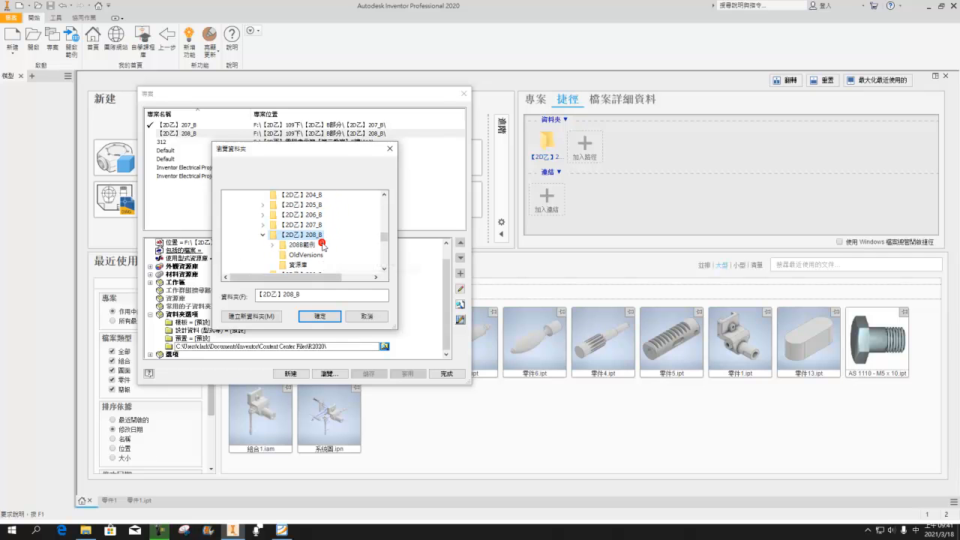
pyautogui.click(315, 310)
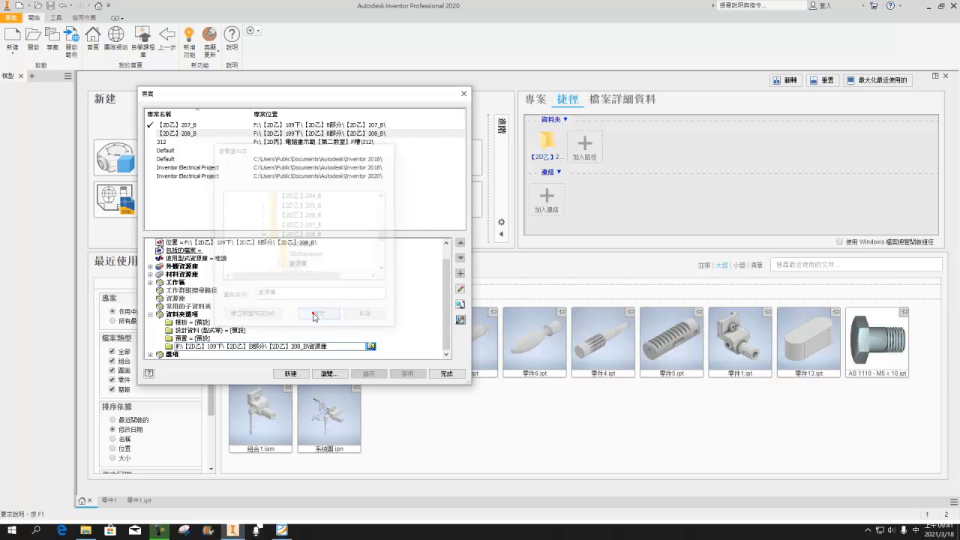
pyautogui.click(446, 373)
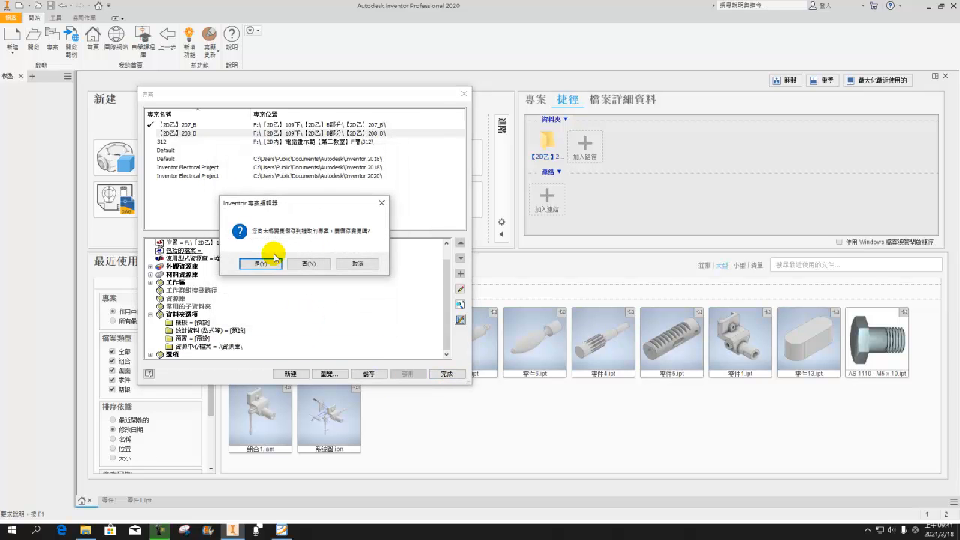
pyautogui.click(270, 262)
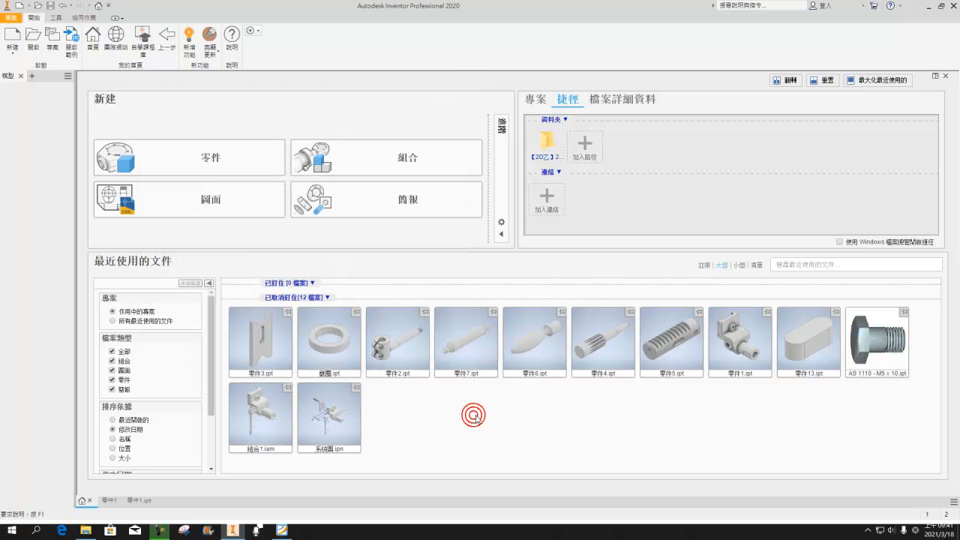
# Try to make 【2D乙】208_B the active project in place of 【2D乙】207_B from the home page's project list
pyautogui.click(539, 100)
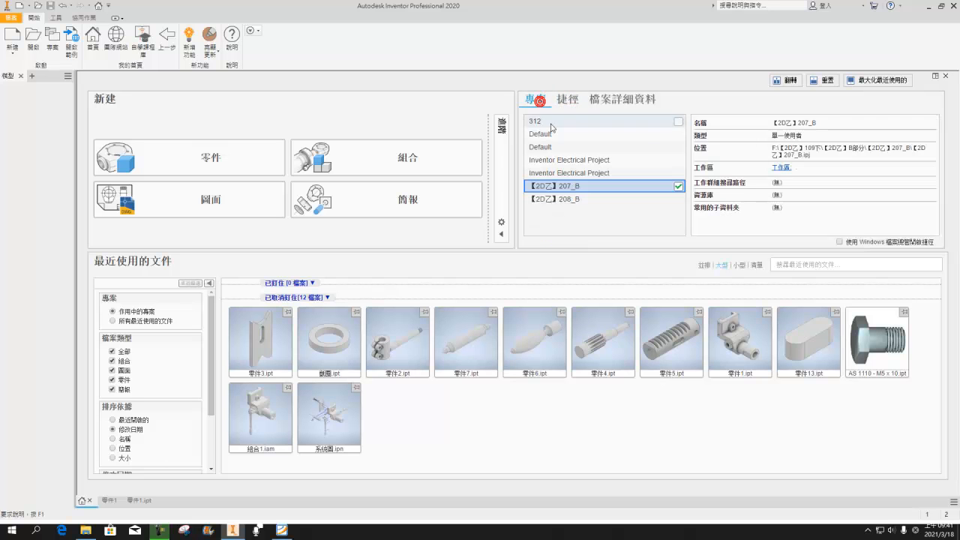
pyautogui.doubleClick(575, 200)
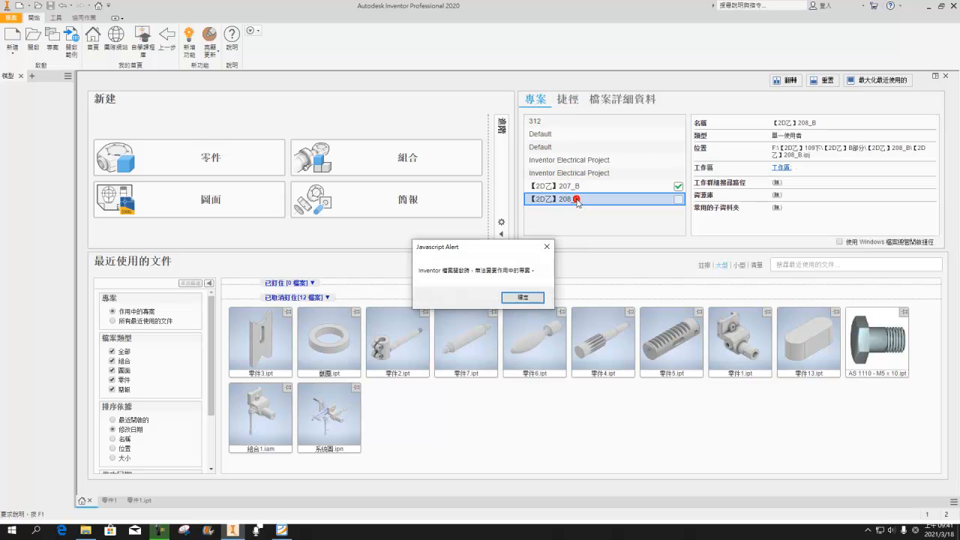
pyautogui.click(523, 298)
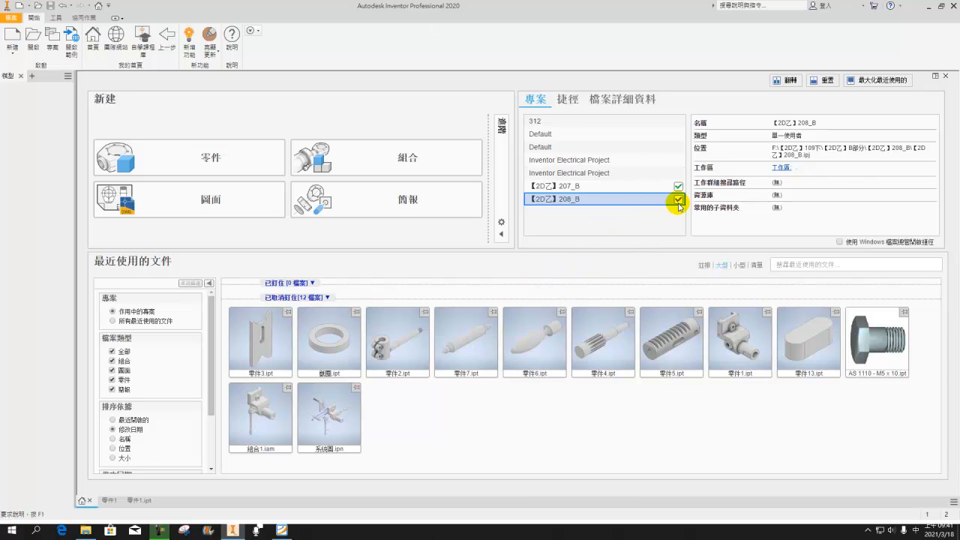
pyautogui.click(678, 190)
pyautogui.click(678, 188)
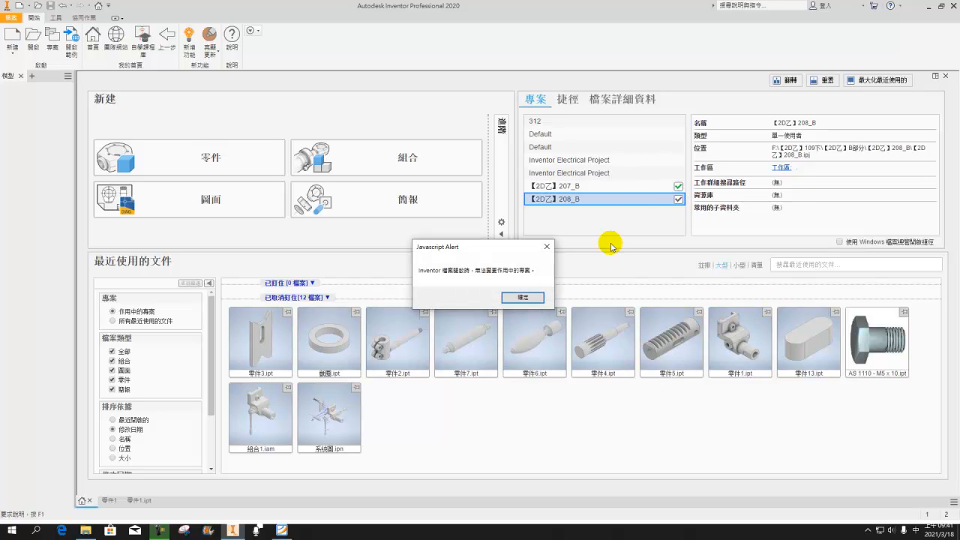
pyautogui.click(523, 299)
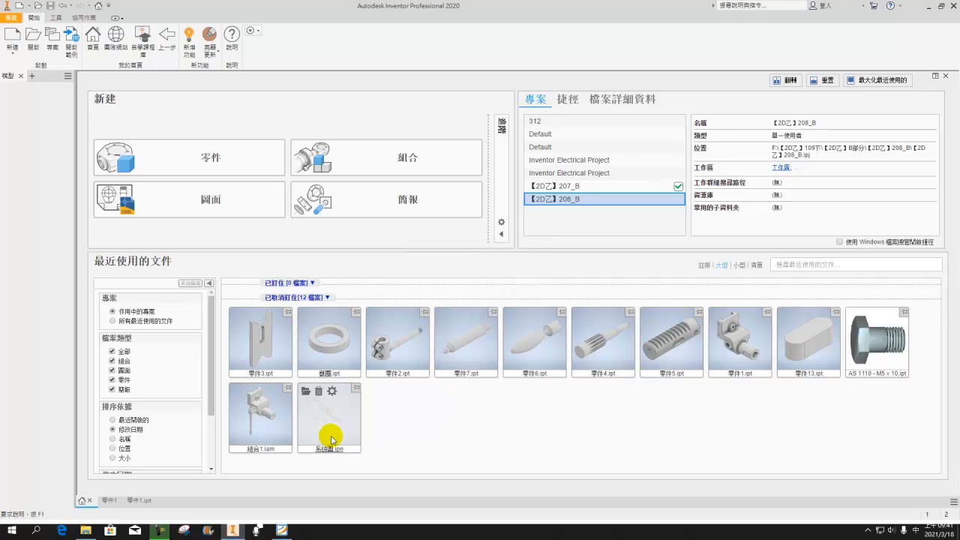
# Switch to the 零件1.ipt part and roll its feature history back to just after 擠出1
pyautogui.click(103, 502)
pyautogui.click(129, 500)
pyautogui.click(111, 502)
pyautogui.click(114, 501)
pyautogui.click(29, 262)
pyautogui.moveTo(36, 137); pyautogui.dragTo(33, 133)
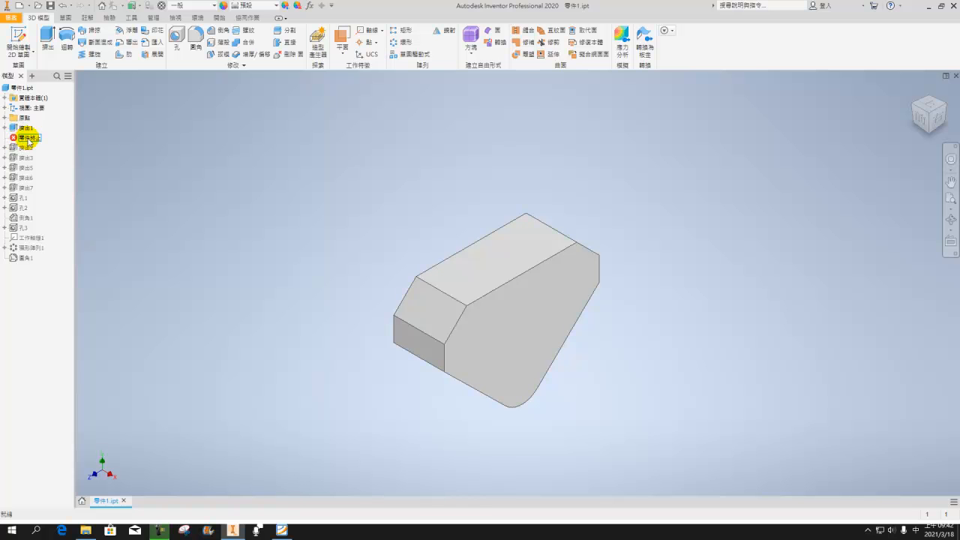
# Review 零件1's history up to 擠出5, roll it back to just after 擠出2, and measure the thickness of the 擠出1 body between its side edges
pyautogui.moveTo(29, 149); pyautogui.dragTo(29, 150)
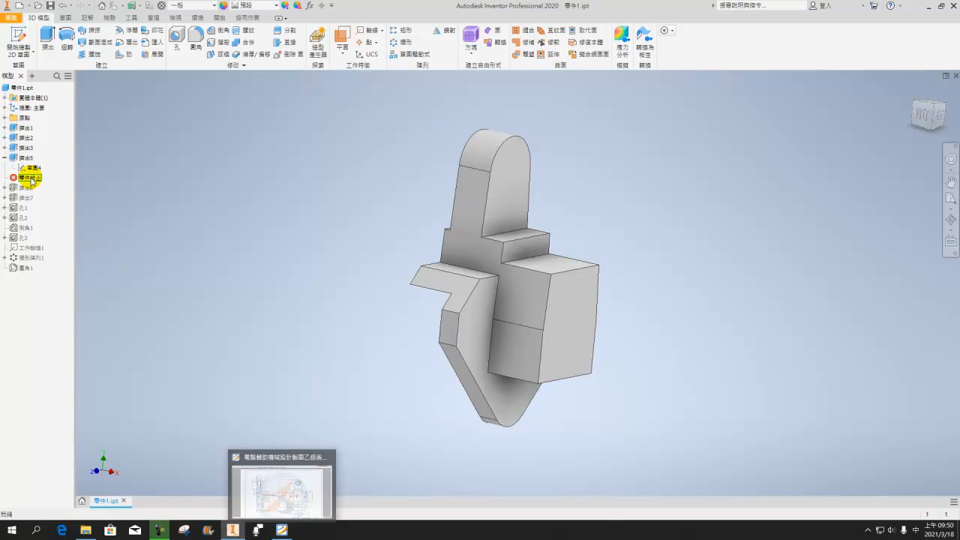
pyautogui.moveTo(30, 165); pyautogui.dragTo(33, 148)
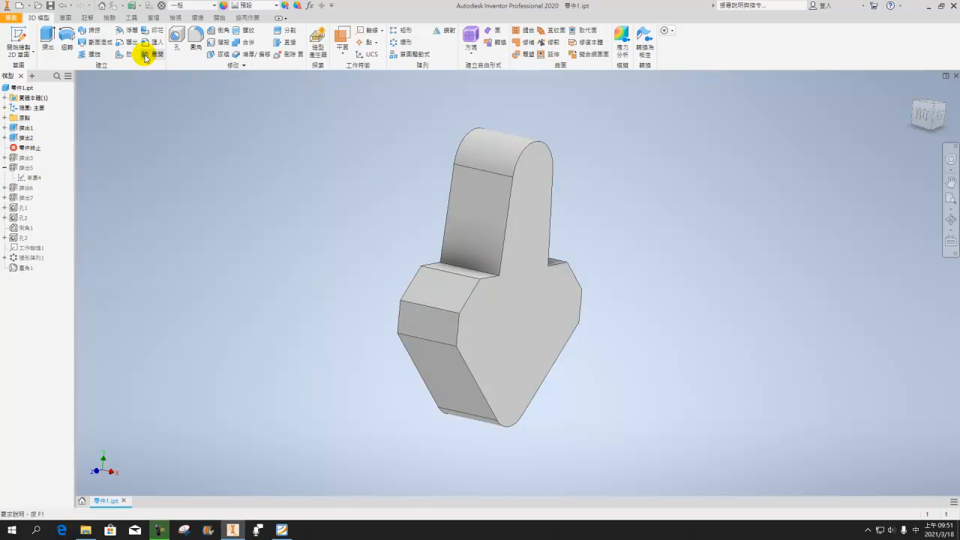
pyautogui.rightClick(26, 127)
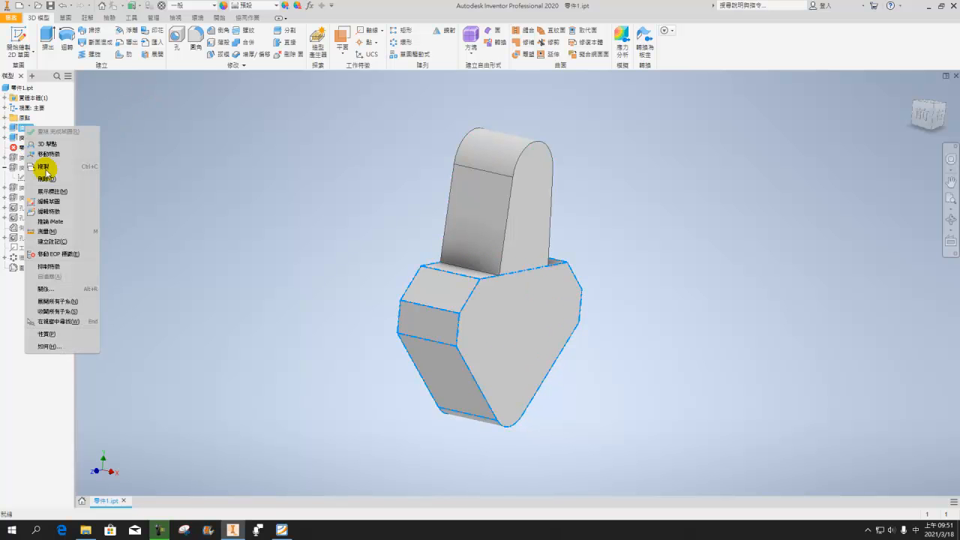
pyautogui.click(49, 231)
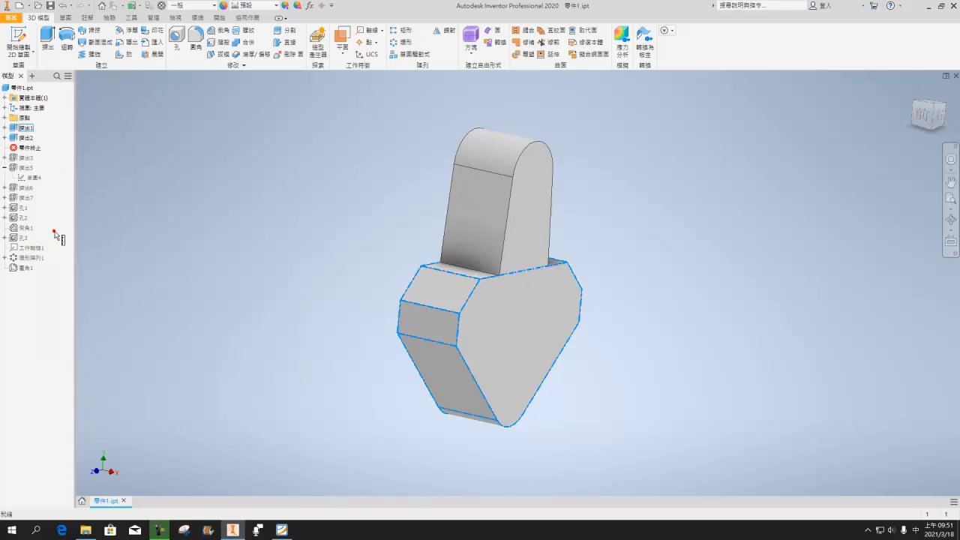
pyautogui.click(400, 324)
pyautogui.click(460, 329)
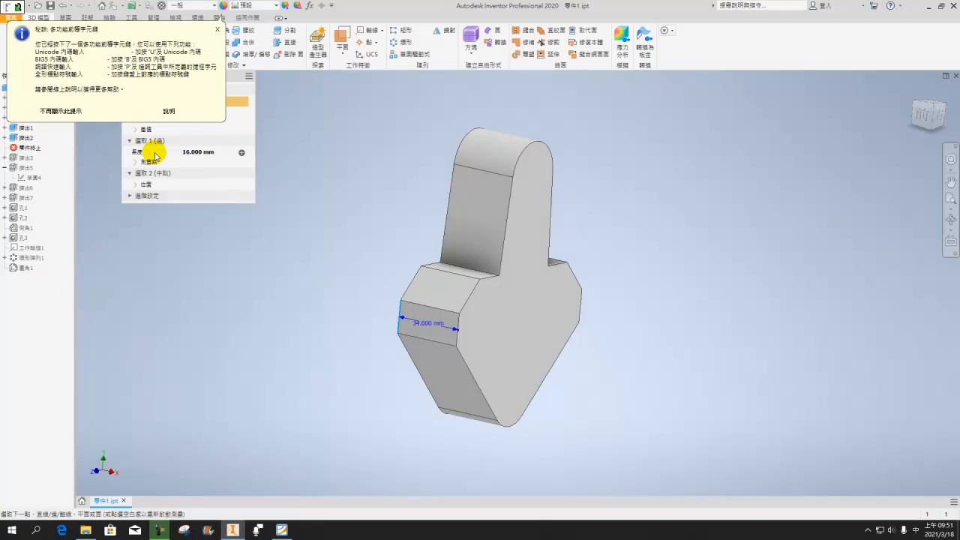
# Roll 零件1's feature history forward to just after 孔3
pyautogui.click(27, 127)
pyautogui.moveTo(33, 158); pyautogui.dragTo(30, 237)
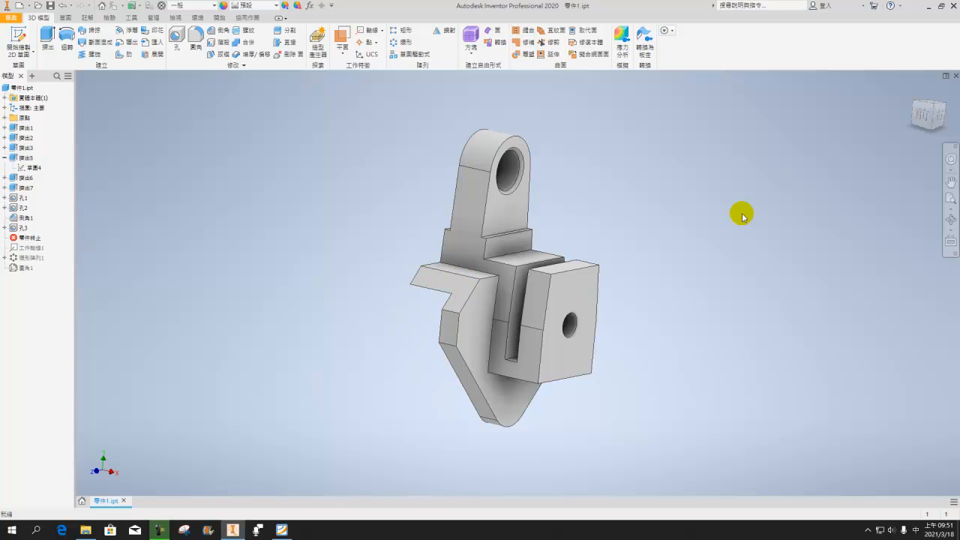
# Compare 零件1's front profile in Inventor with the dimensioned section view of part 1 in the exam PDF in Foxit Reader
pyautogui.click(922, 118)
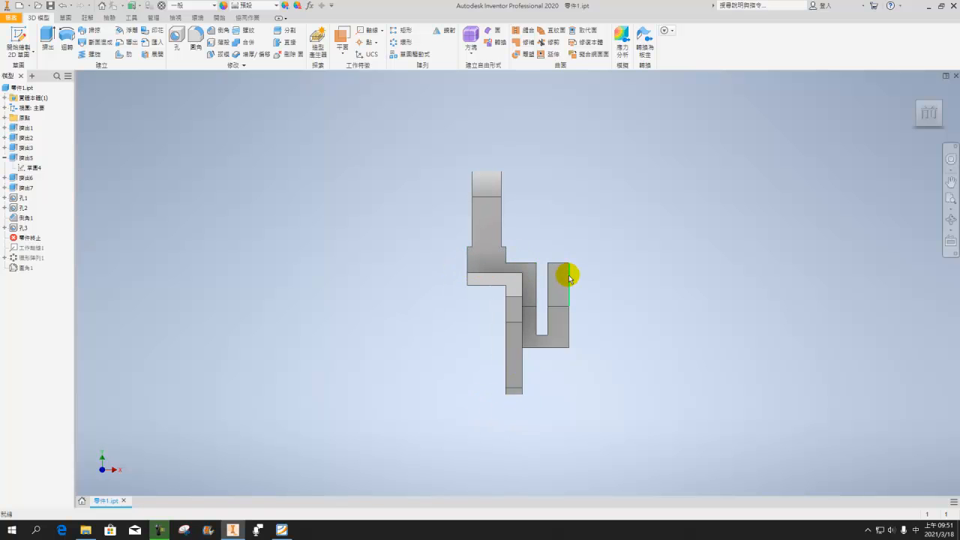
pyautogui.click(282, 529)
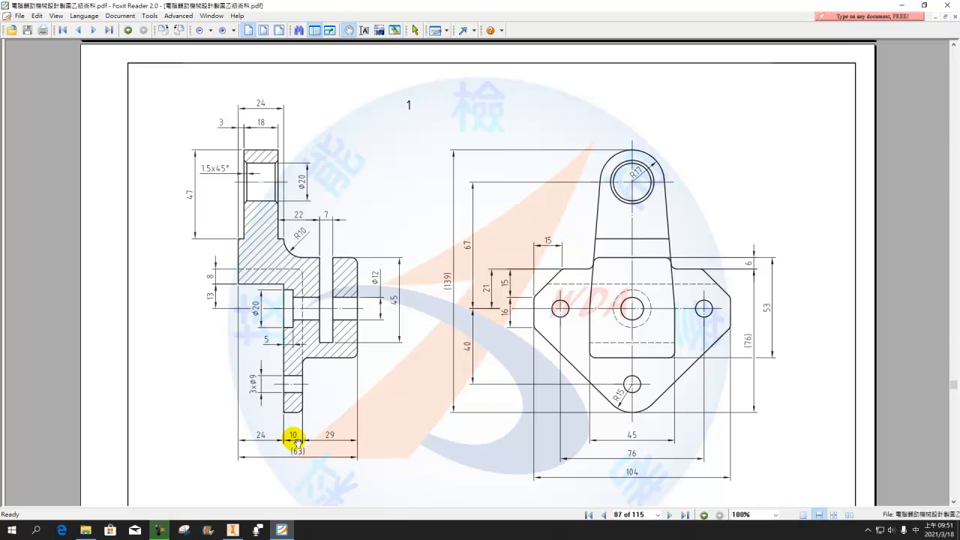
pyautogui.moveTo(234, 531)
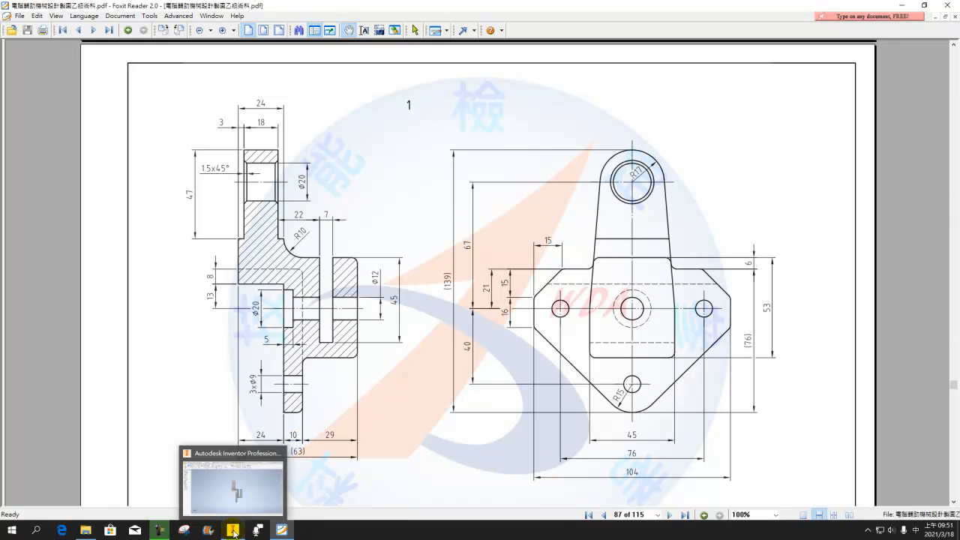
pyautogui.click(221, 456)
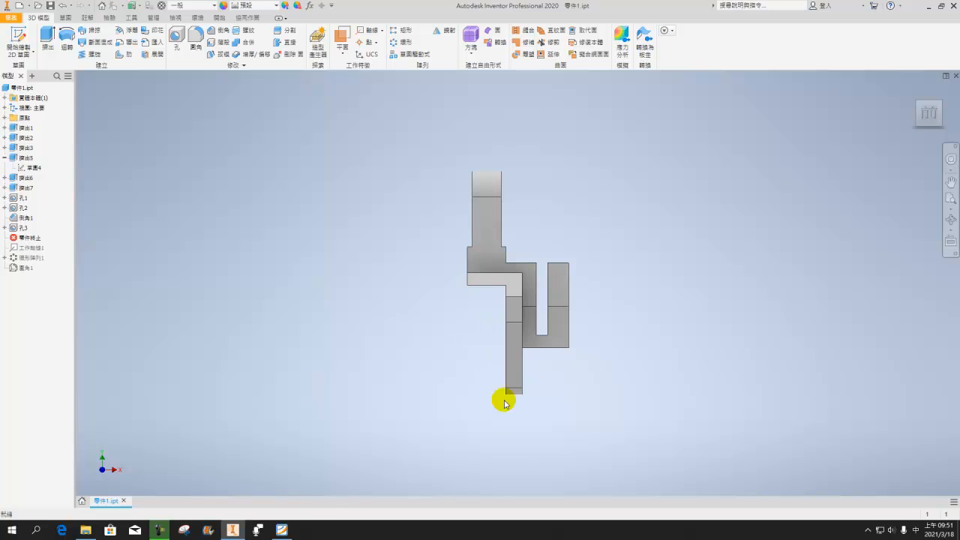
pyautogui.moveTo(233, 532)
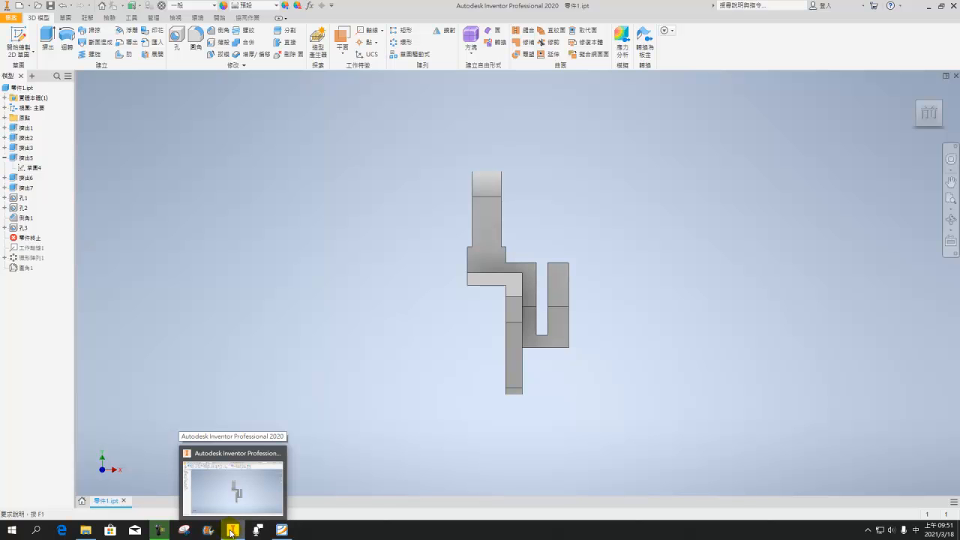
pyautogui.moveTo(277, 533)
pyautogui.click(281, 530)
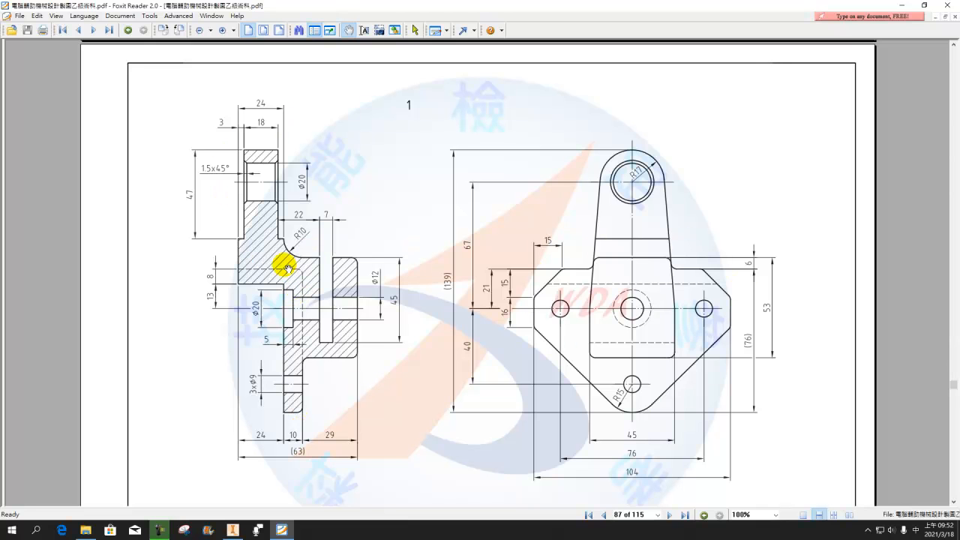
# Switch back to Inventor, roll 零件1's feature history back to just after 擠出2, and show the body in isometric view
pyautogui.click(233, 531)
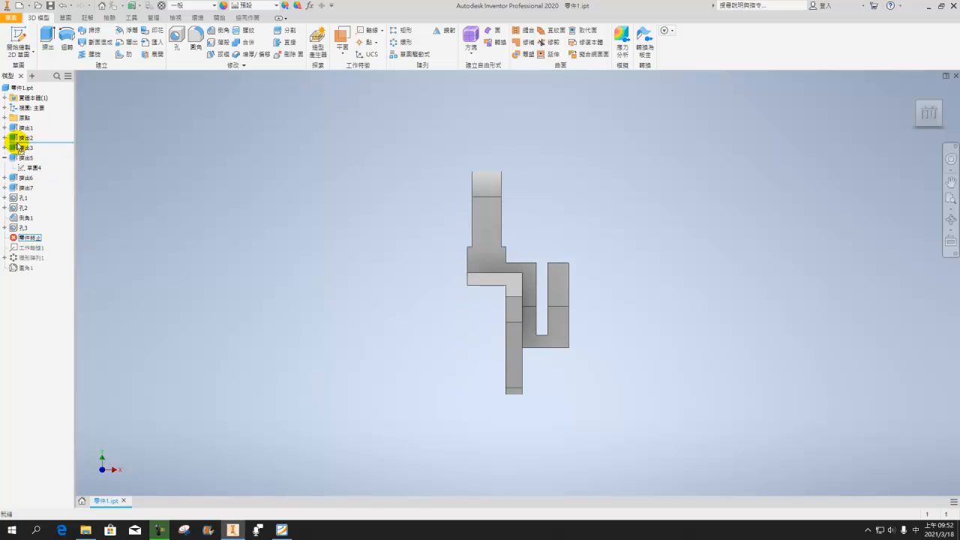
pyautogui.moveTo(18, 147); pyautogui.dragTo(16, 142)
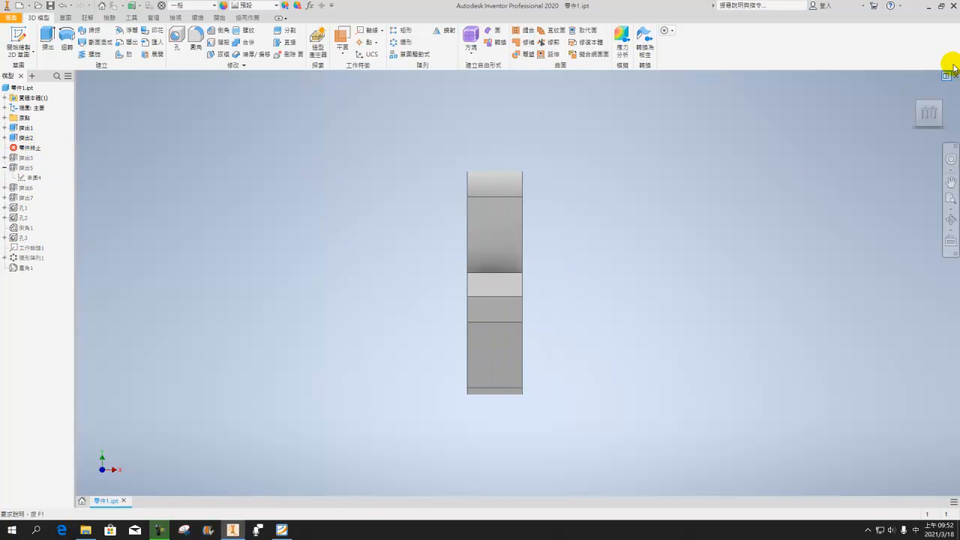
pyautogui.click(912, 87)
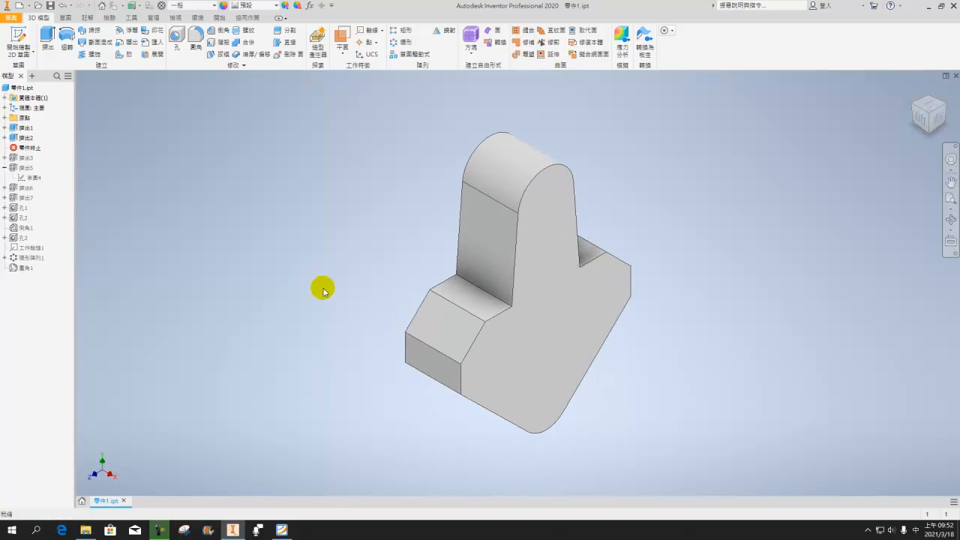
# Review the build order by rolling 零件1's history forward in stages through the extrusions, holes and circular pattern to just after 圓角1
pyautogui.moveTo(27, 160); pyautogui.dragTo(28, 171)
pyautogui.click(29, 178)
pyautogui.moveTo(27, 187); pyautogui.dragTo(33, 204)
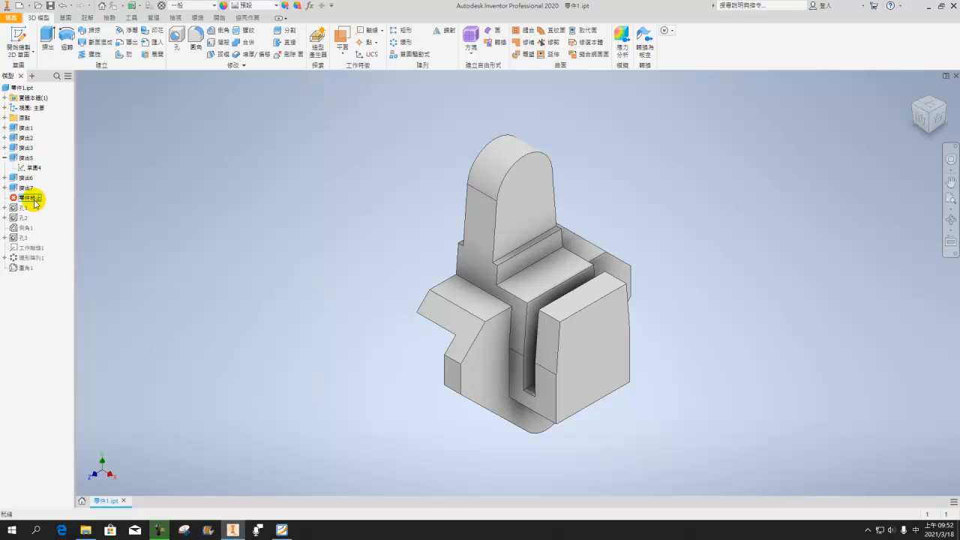
pyautogui.moveTo(33, 220); pyautogui.dragTo(31, 227)
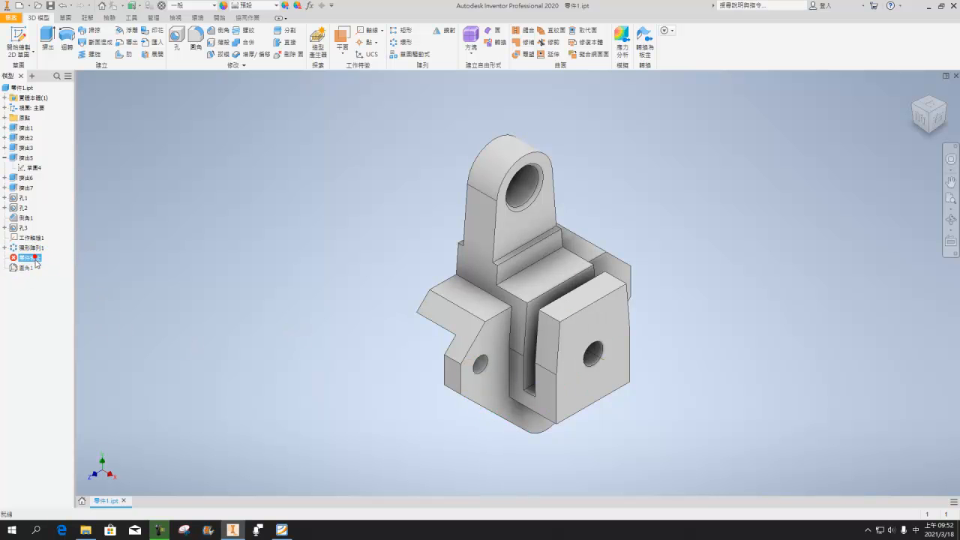
pyautogui.moveTo(35, 268); pyautogui.dragTo(35, 268)
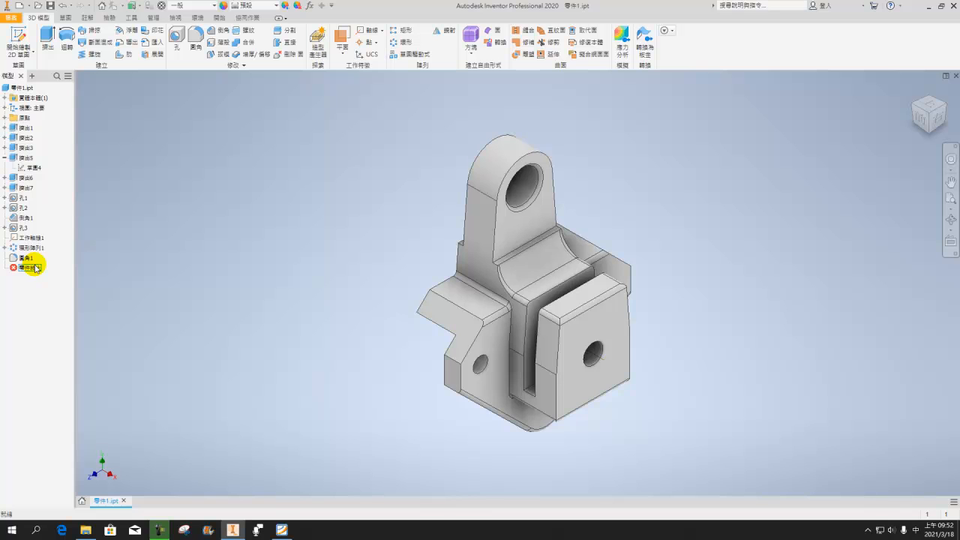
# Roll the history back to just after 擠出2 and forward past 擠出3, and check the block against the section view in the exam PDF
pyautogui.moveTo(40, 150); pyautogui.dragTo(40, 147)
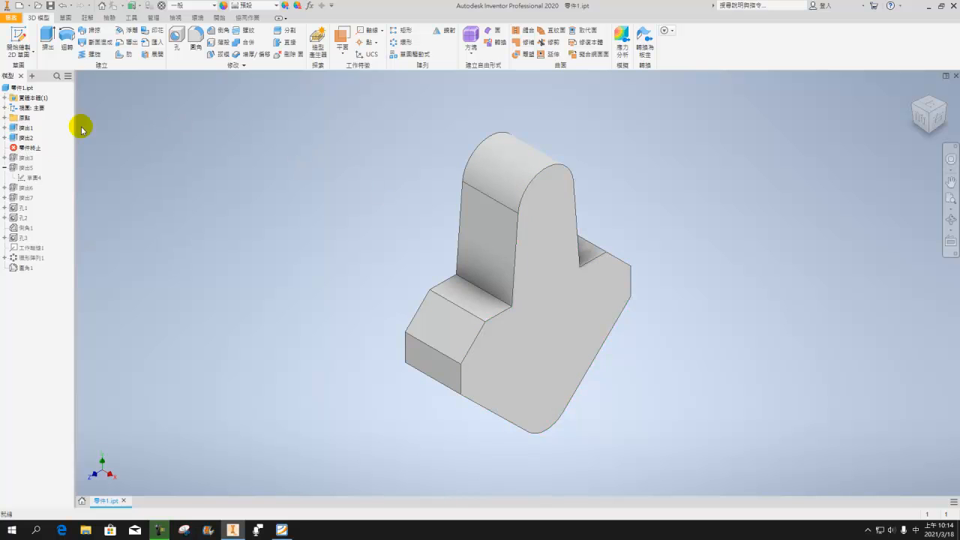
pyautogui.moveTo(28, 163); pyautogui.dragTo(29, 162)
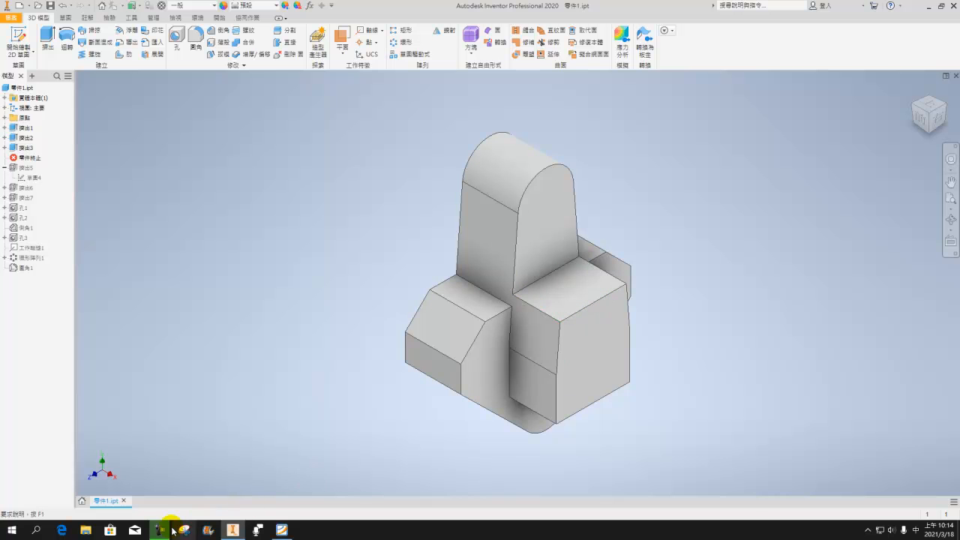
pyautogui.click(284, 532)
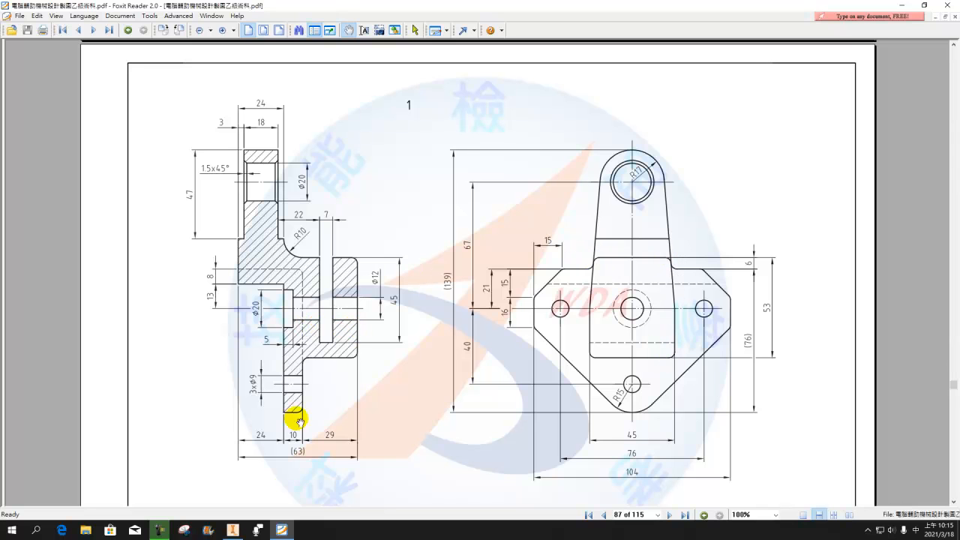
pyautogui.moveTo(235, 532)
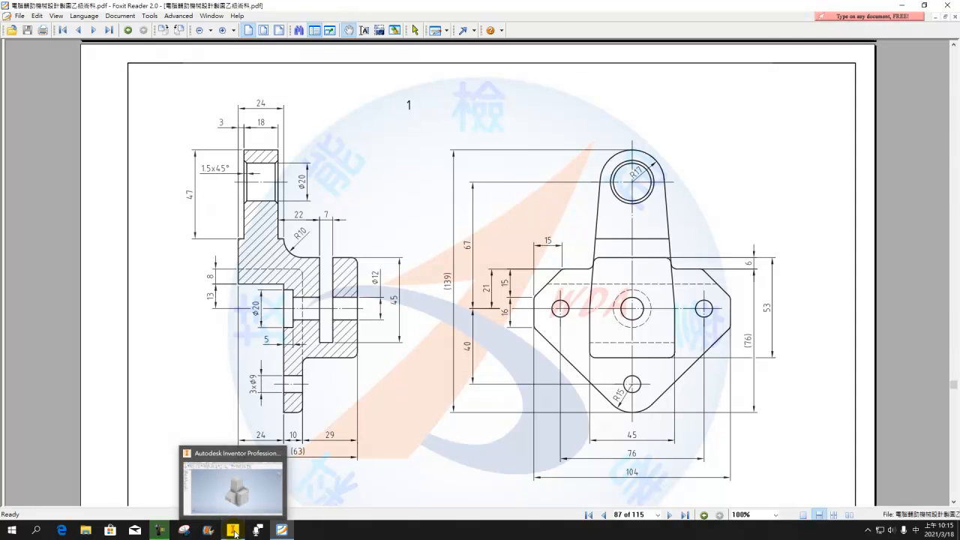
pyautogui.click(235, 532)
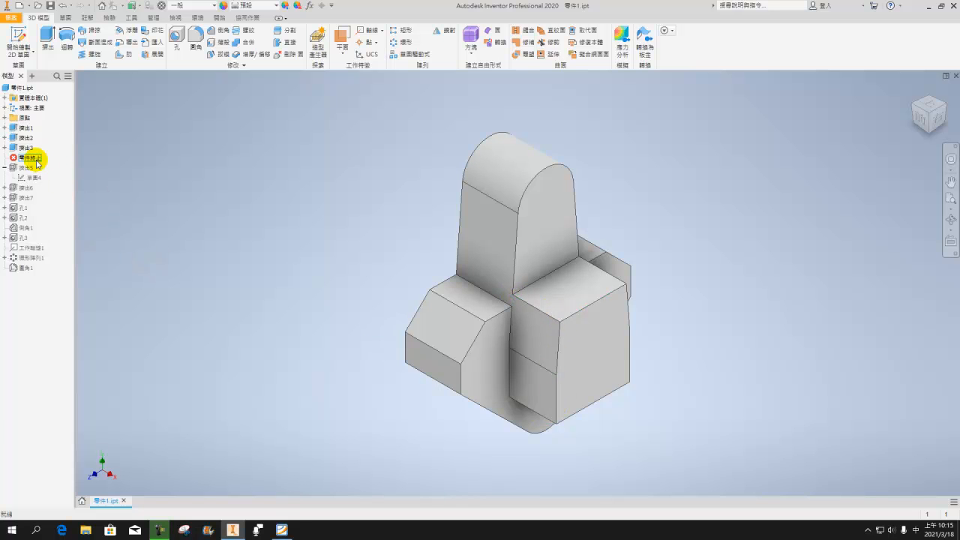
# Roll 零件1's history forward to just after 擠出5 and examine the cut profiles and dimensions of its 草圖4 from the front
pyautogui.moveTo(30, 174); pyautogui.dragTo(30, 180)
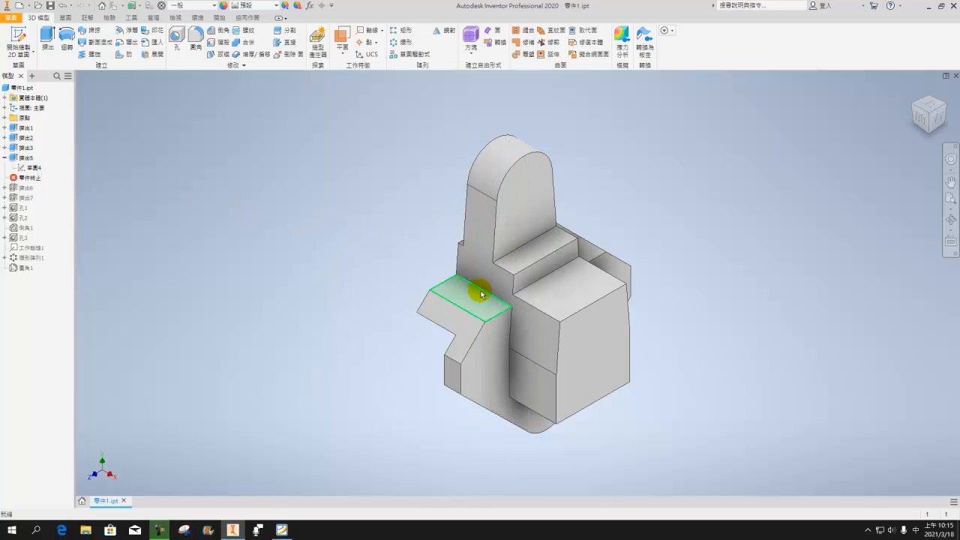
pyautogui.click(33, 169)
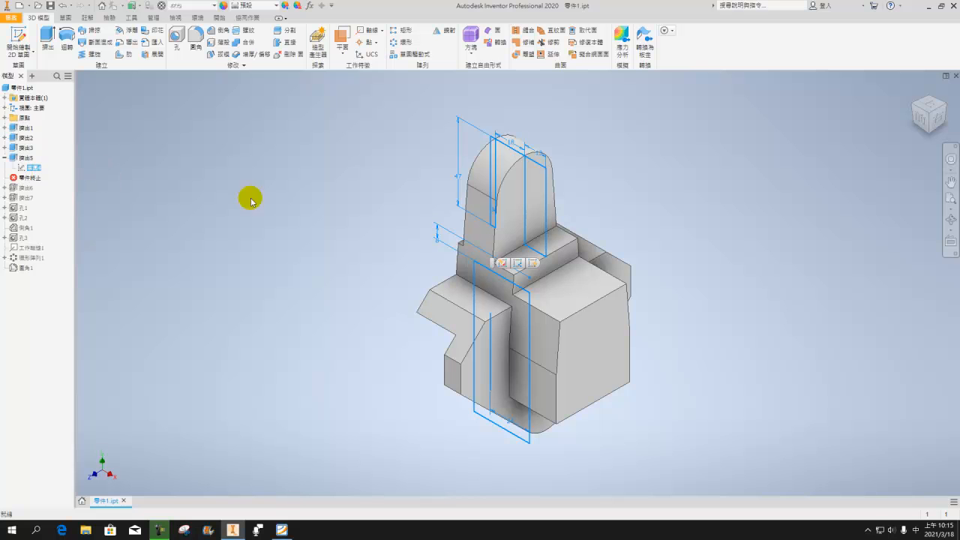
pyautogui.click(924, 120)
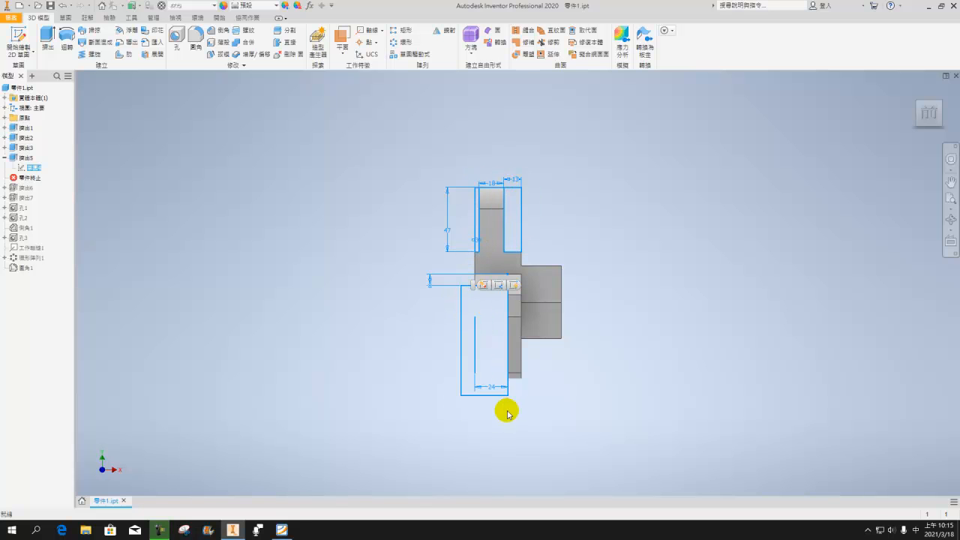
pyautogui.scroll(-4, 411, 347)
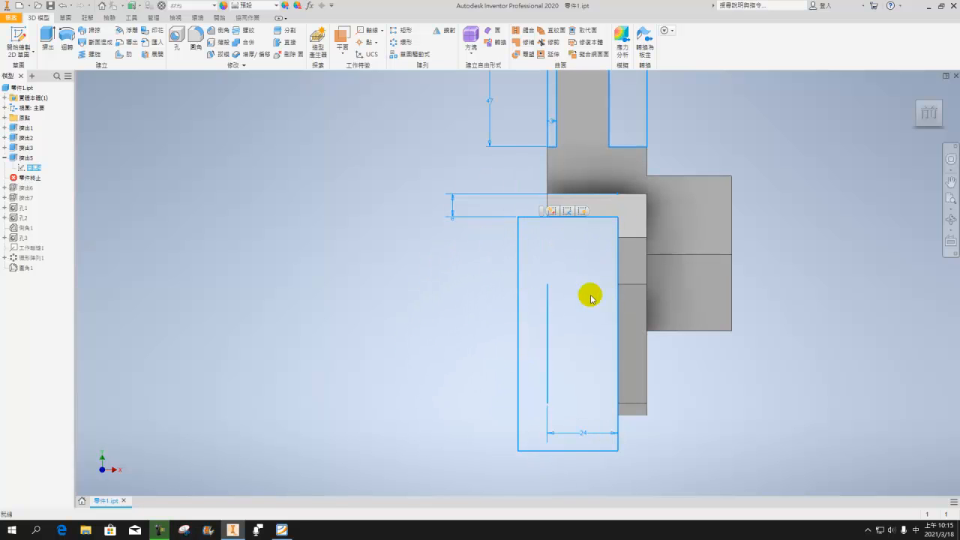
pyautogui.moveTo(426, 178)
pyautogui.mouseDown(button='middle')
pyautogui.moveTo(398, 219)
pyautogui.moveTo(278, 323)
pyautogui.mouseUp(button='middle')
pyautogui.scroll(3, 278, 323)
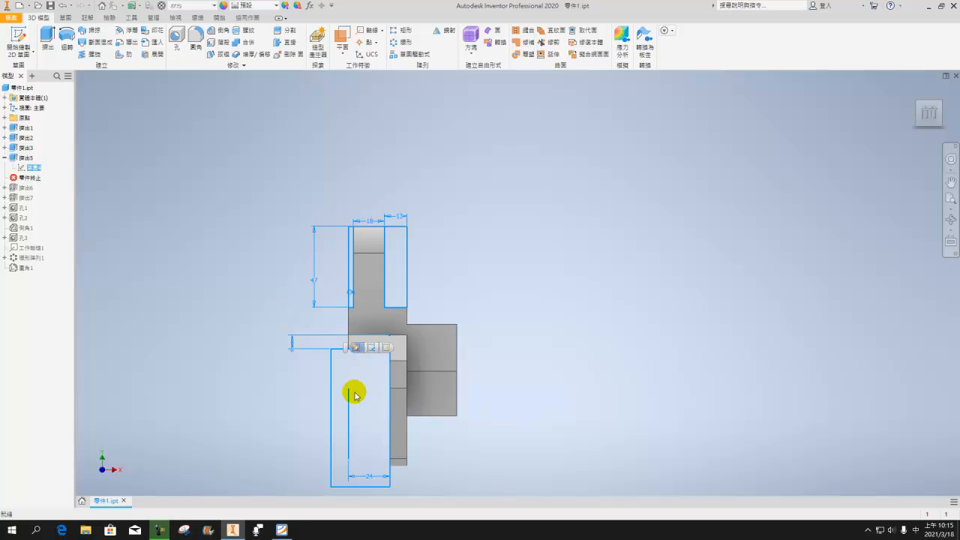
pyautogui.click(914, 100)
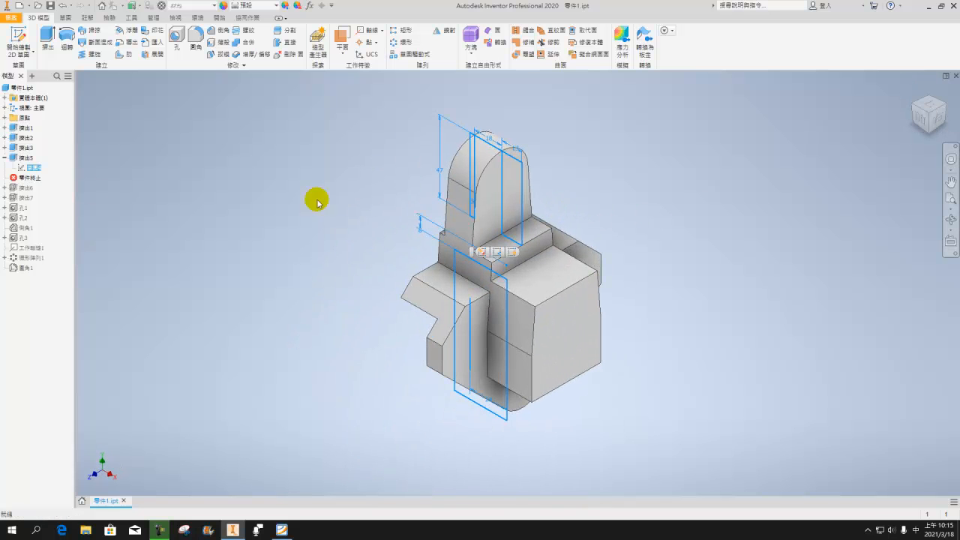
# Roll 零件1's feature history back to just after 擠出3 and forward again to just after 擠出6
pyautogui.click(30, 169)
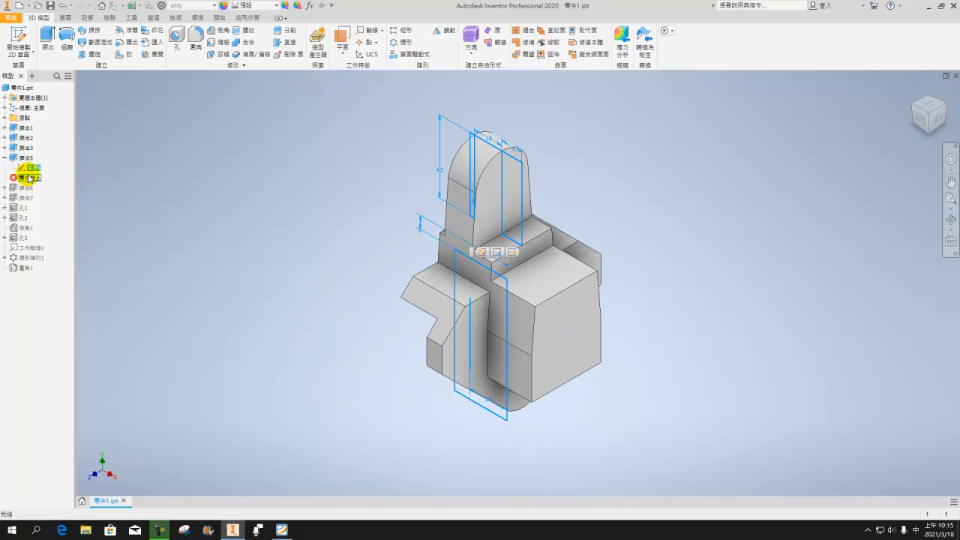
pyautogui.moveTo(26, 178)
pyautogui.mouseDown()
pyautogui.moveTo(31, 150)
pyautogui.moveTo(29, 159)
pyautogui.mouseUp()
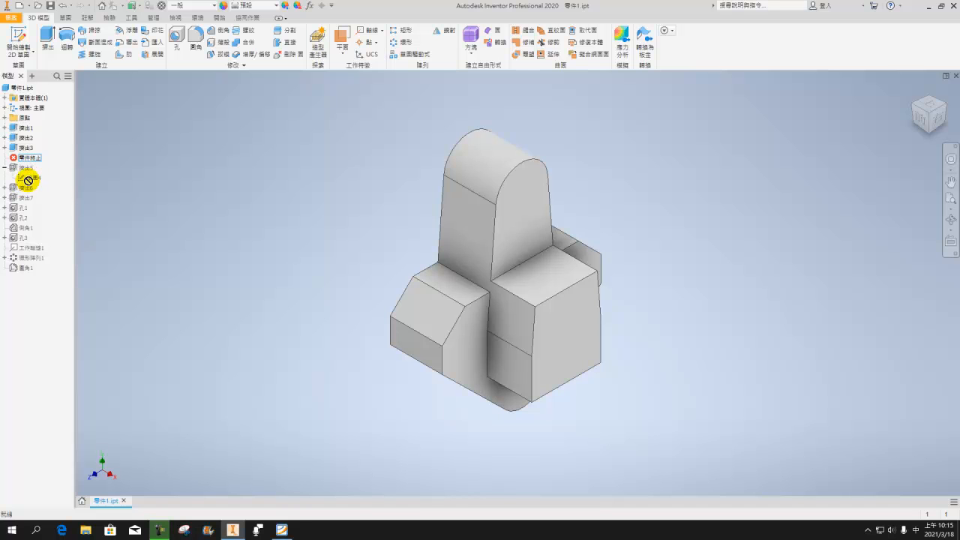
pyautogui.moveTo(28, 188); pyautogui.dragTo(27, 188)
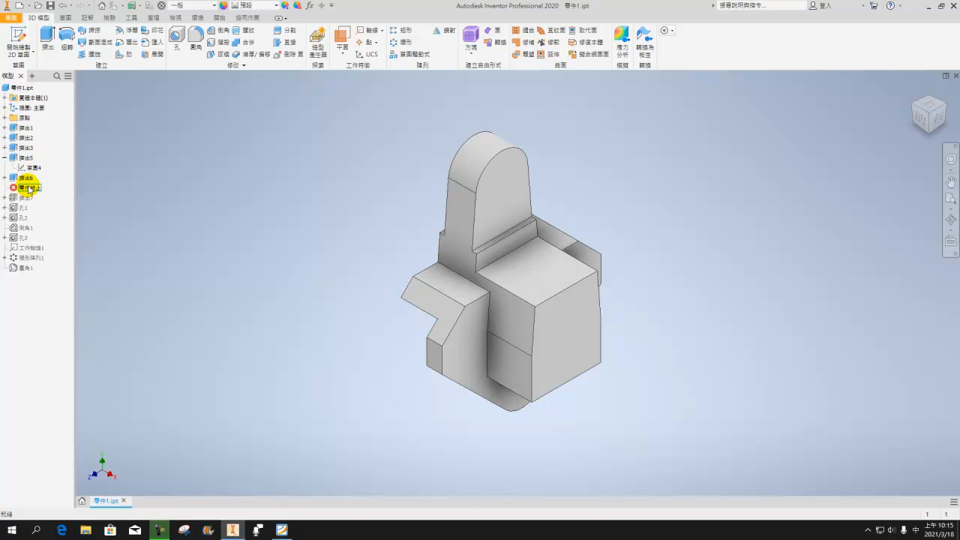
# Examine the profile and dimensions of 擠出3's sketch from the right side, and switch to the part 1 drawing in Foxit Reader
pyautogui.click(64, 156)
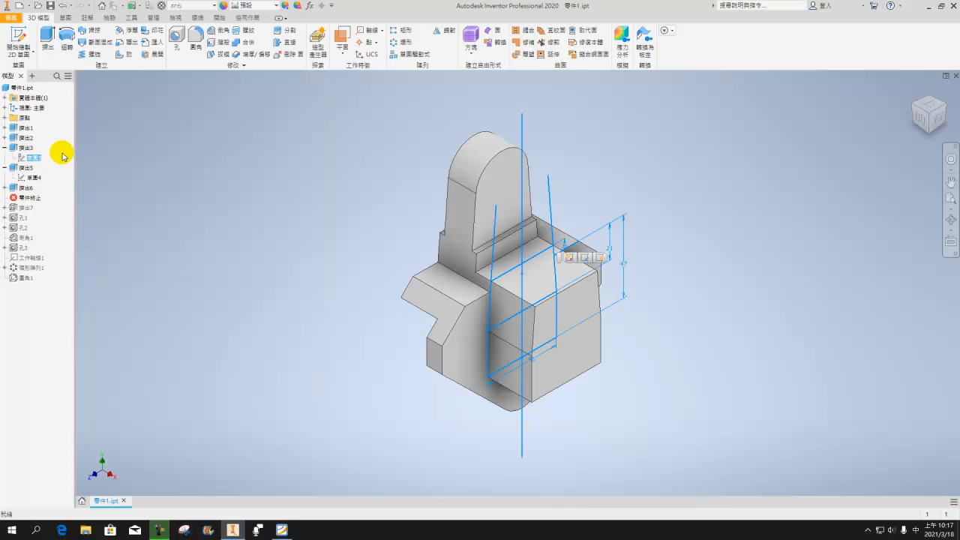
pyautogui.click(941, 117)
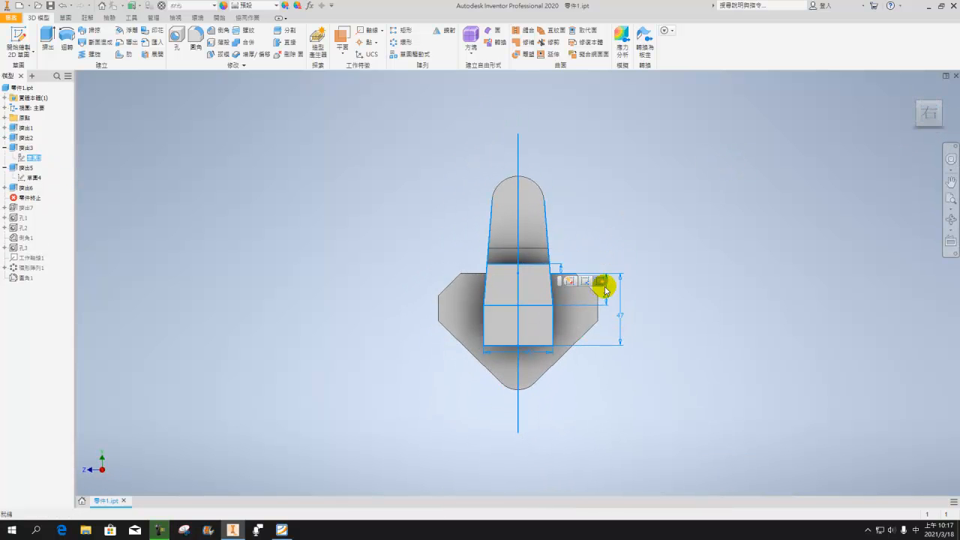
pyautogui.scroll(5, 548, 328)
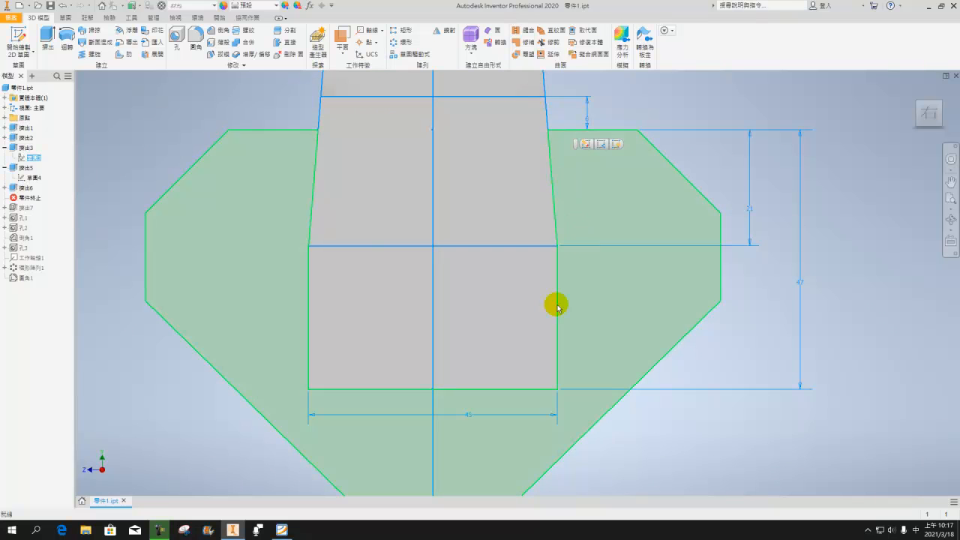
pyautogui.click(913, 91)
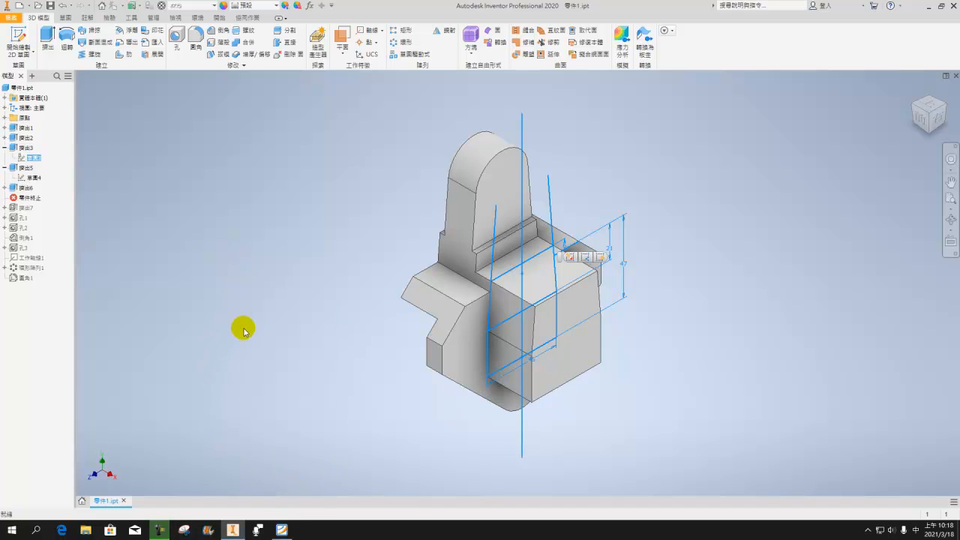
pyautogui.click(282, 529)
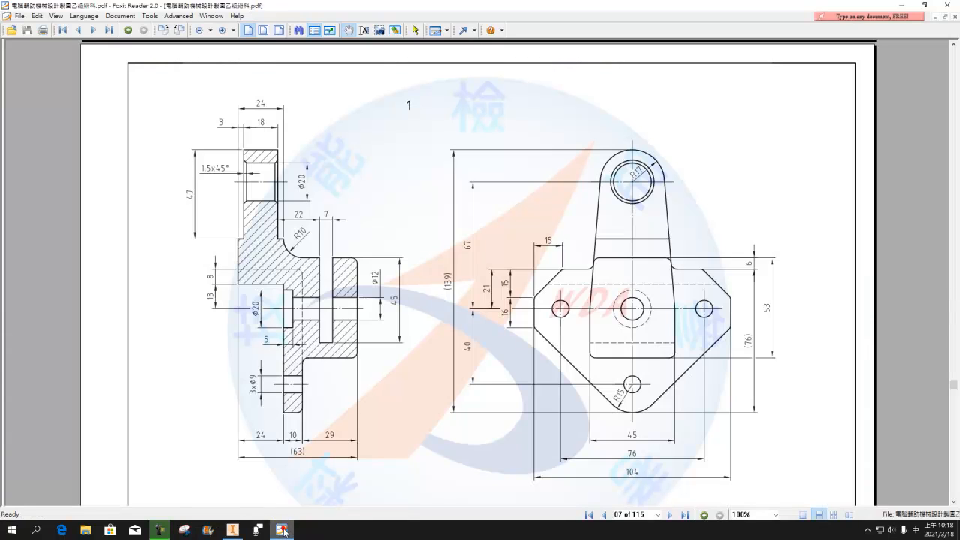